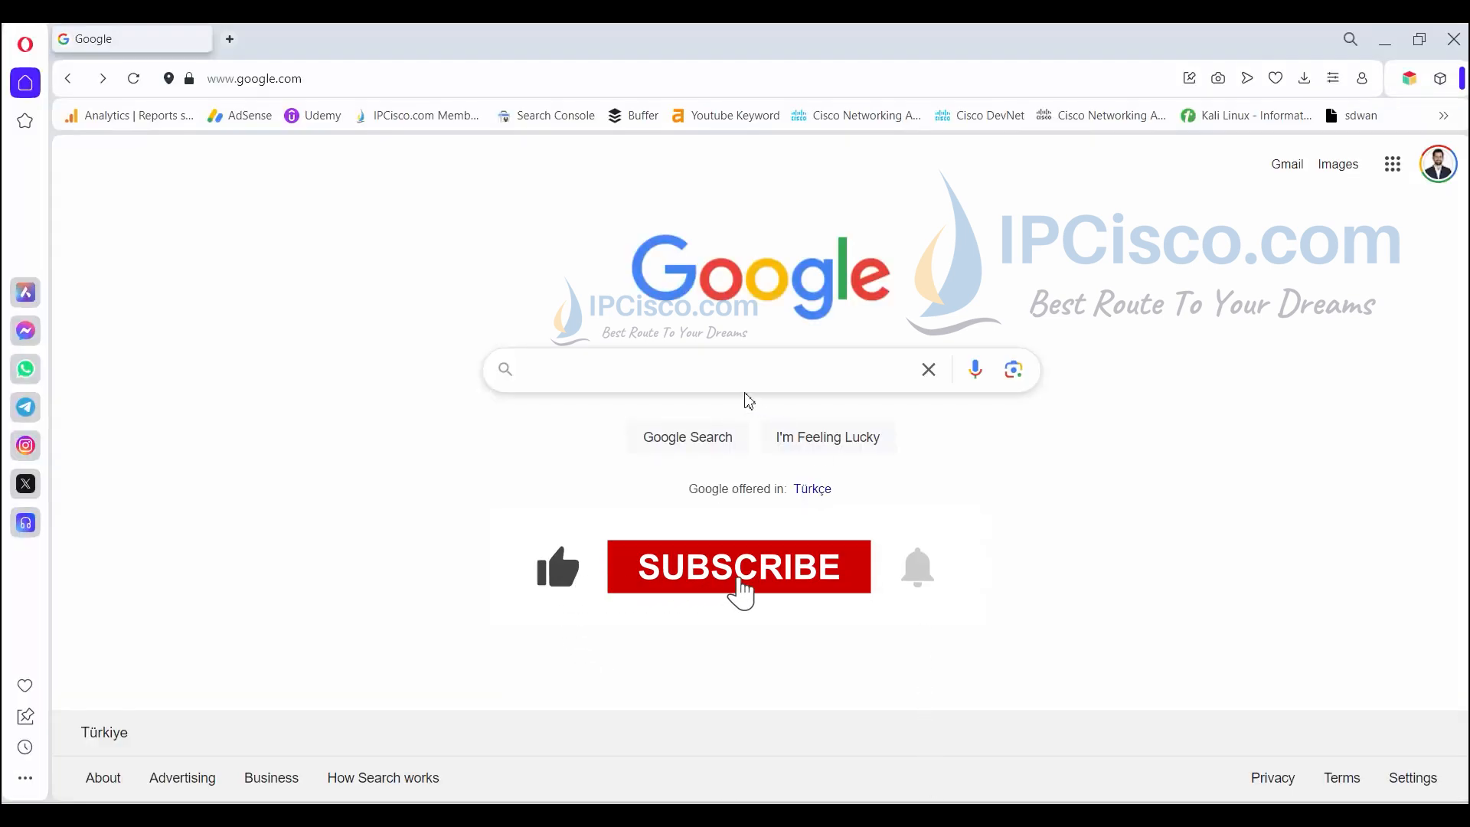
- Search Google for 'packet tracer download' and scroll to the NetAcad v8.2.2 result
{"action": "left_click", "coordinate": [720, 385]}
{"action": "type", "text": "packet tra"}
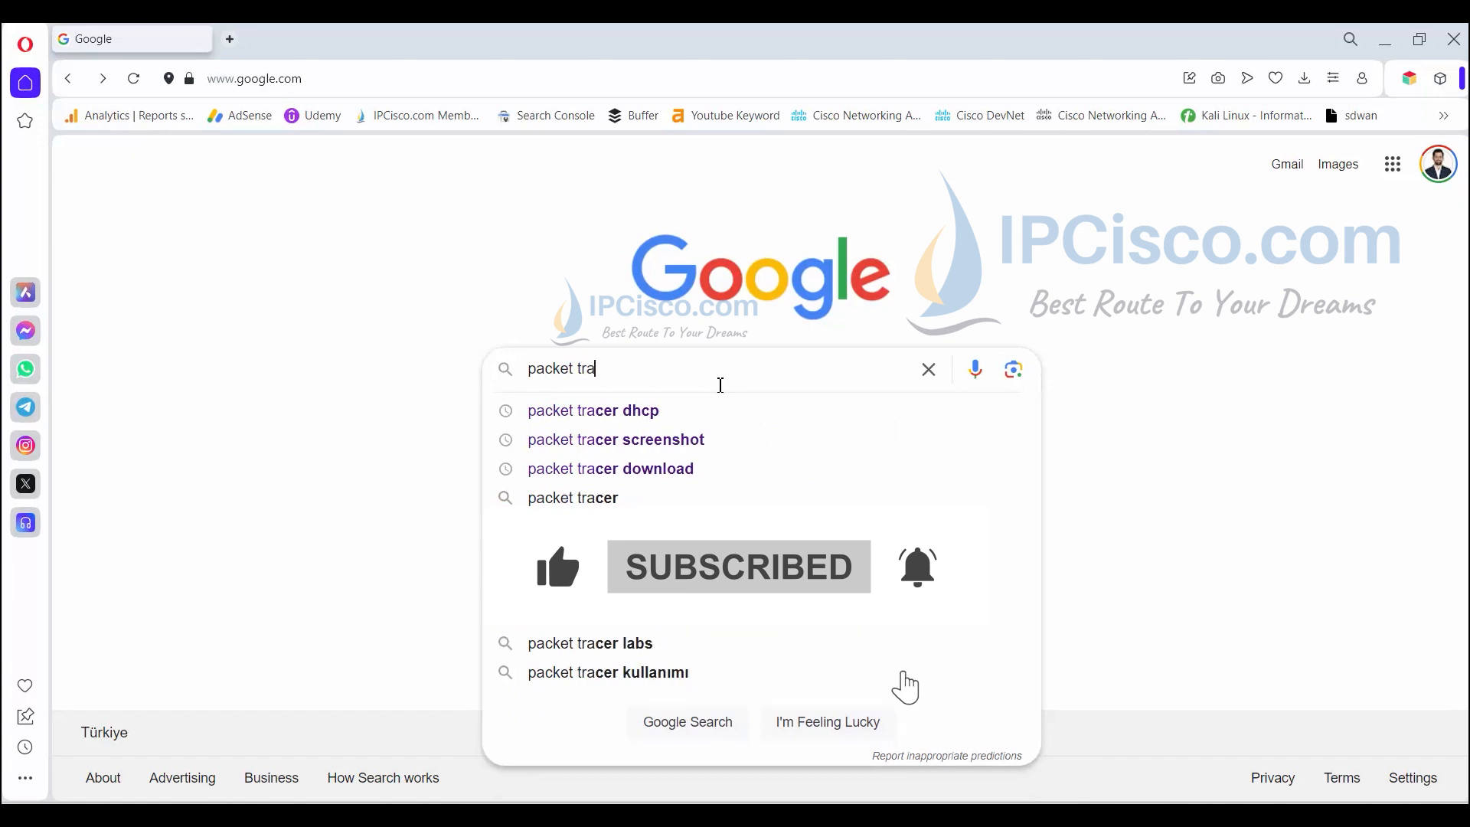
{"action": "type", "text": "cer download"}
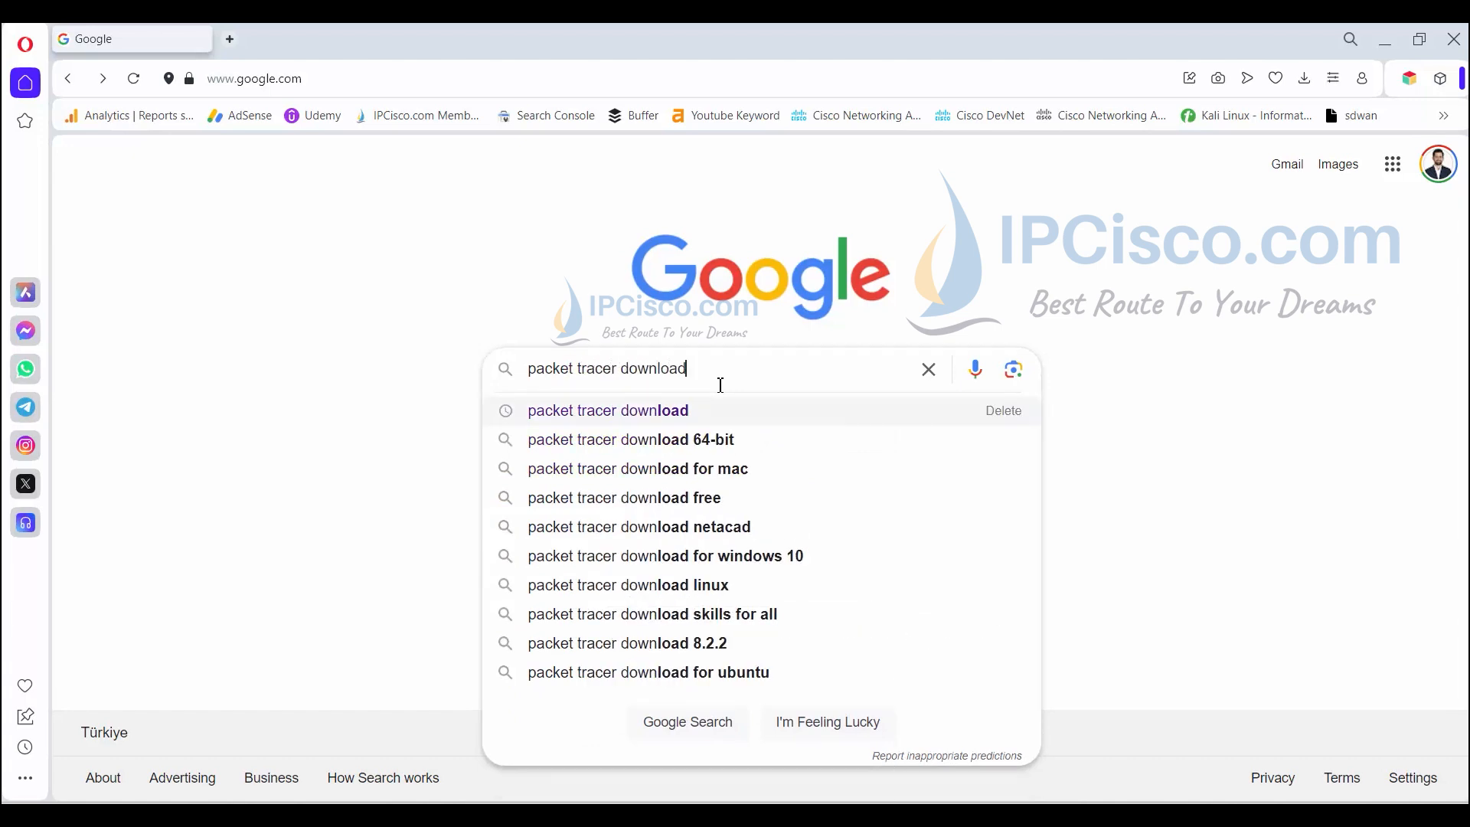
{"action": "key", "text": "Return"}
{"action": "scroll", "coordinate": [658, 415], "scroll_direction": "down", "scroll_amount": 5}
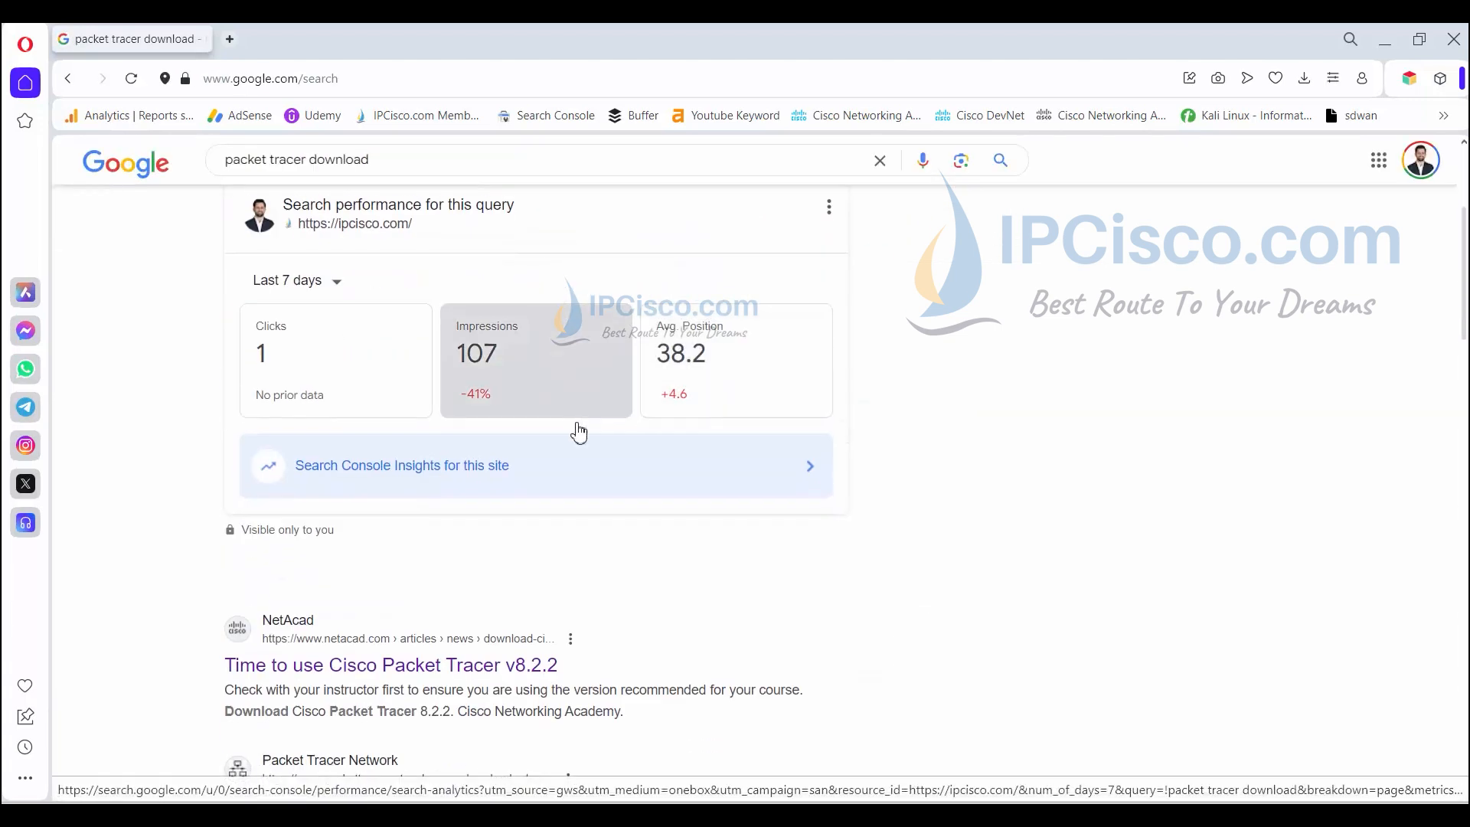
- Open the NetAcad v8.2.2 article, follow the Packet Tracer 8.2.2 download link, and go to sign-in
{"action": "left_click", "coordinate": [411, 670]}
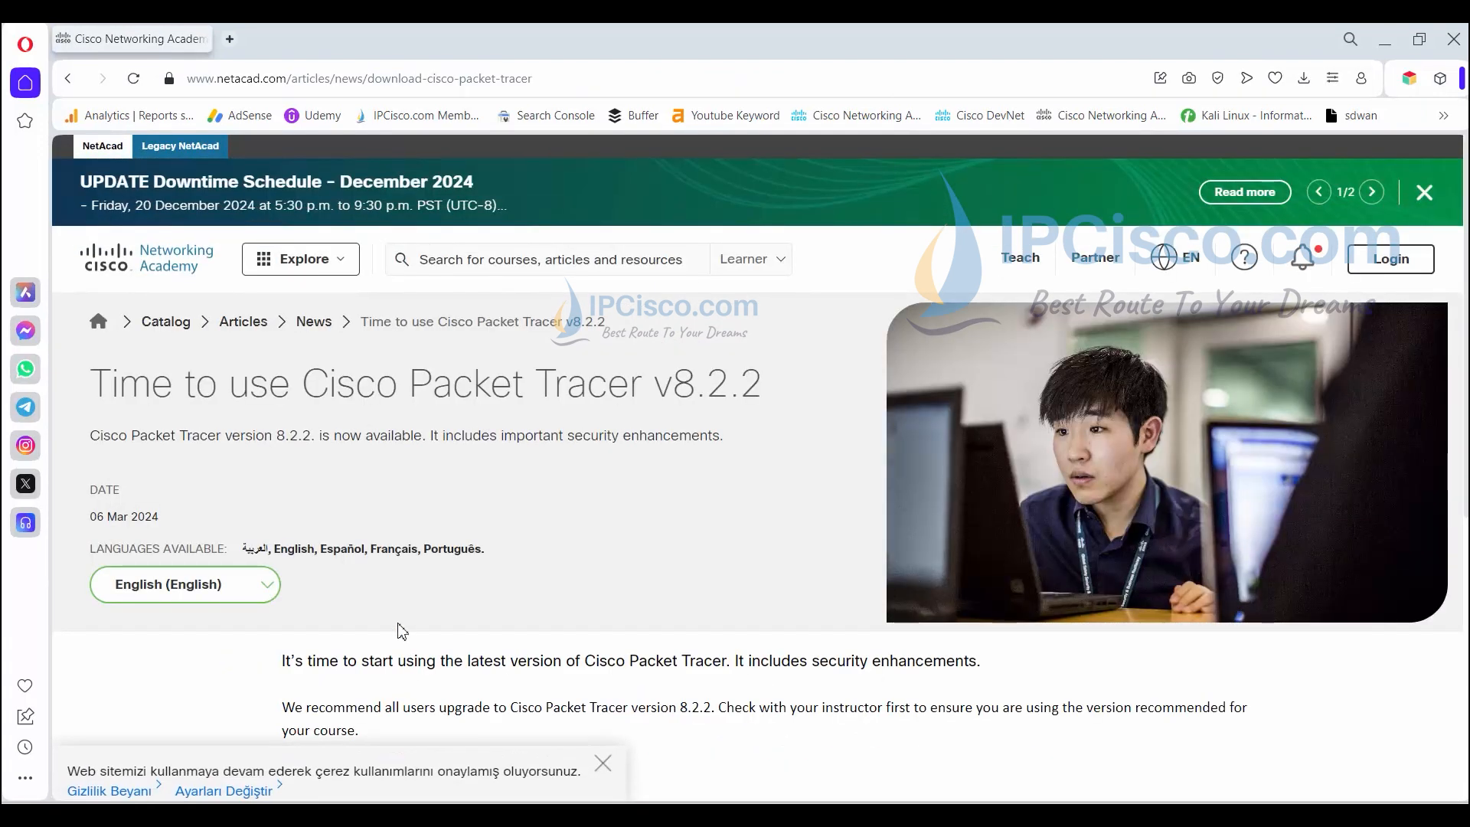
{"action": "scroll", "coordinate": [363, 596], "scroll_direction": "down", "scroll_amount": 3}
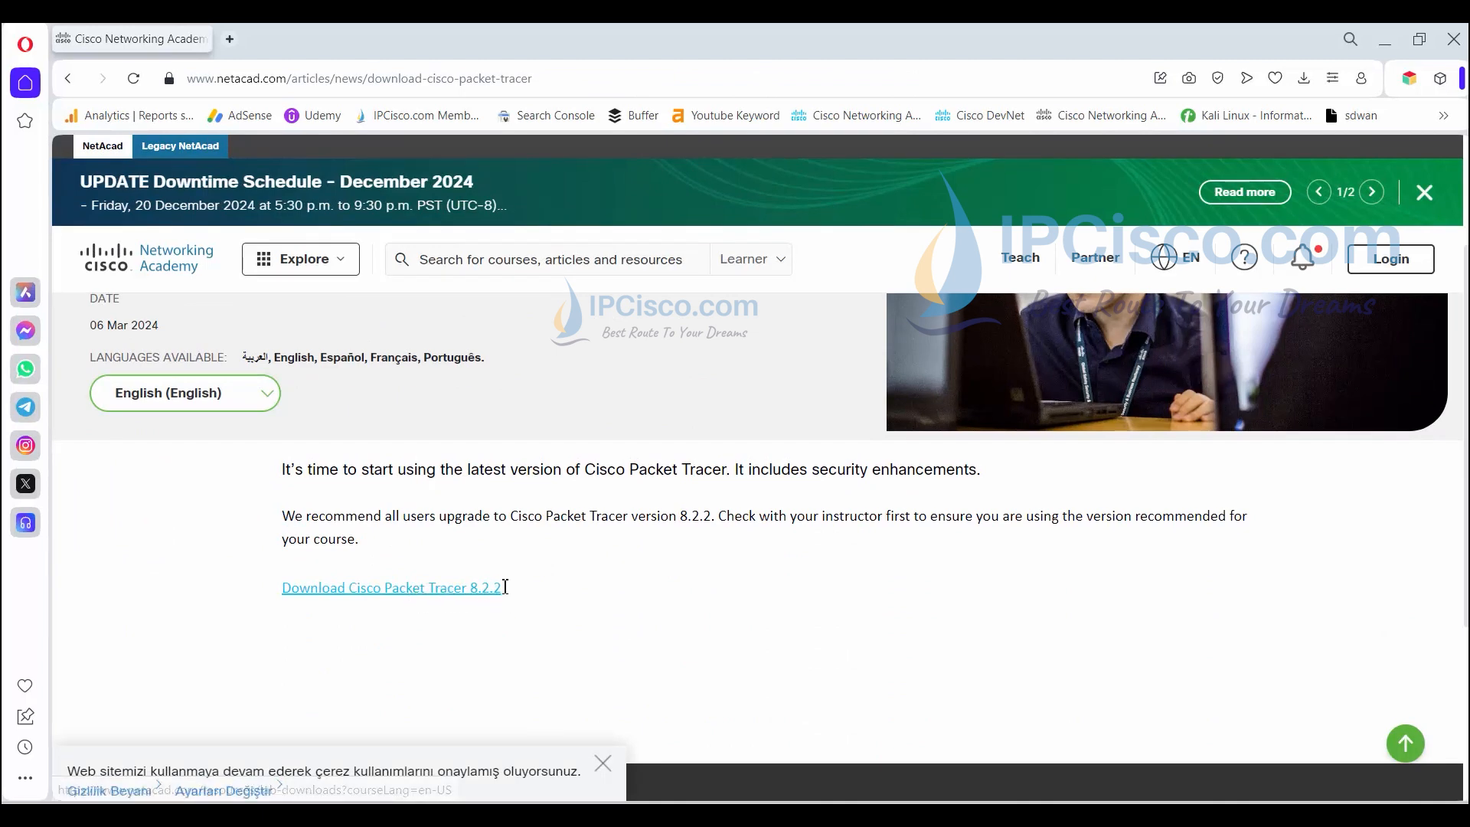
{"action": "left_click", "coordinate": [452, 597]}
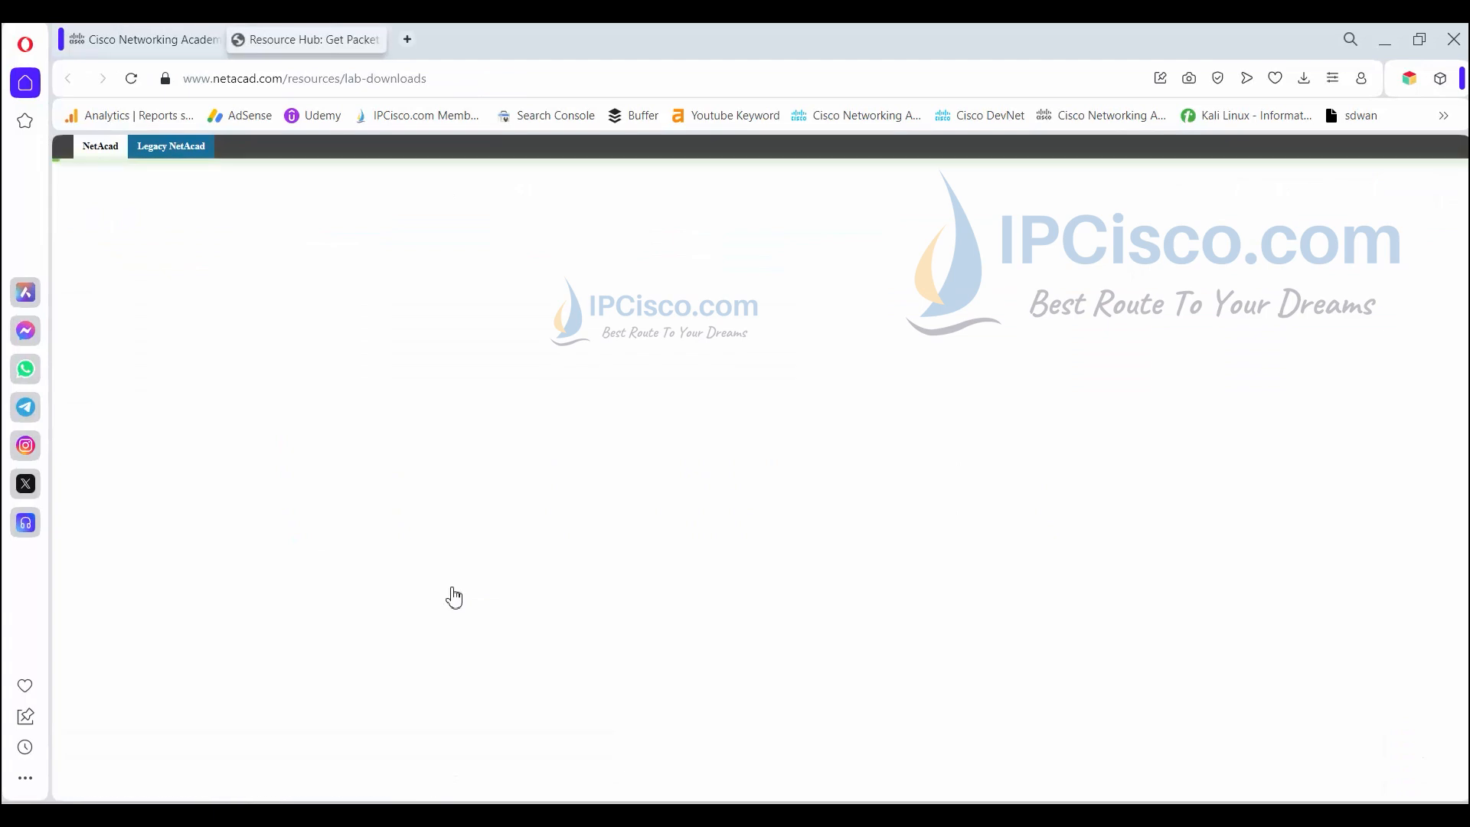
{"action": "scroll", "coordinate": [621, 521], "scroll_direction": "down", "scroll_amount": 6}
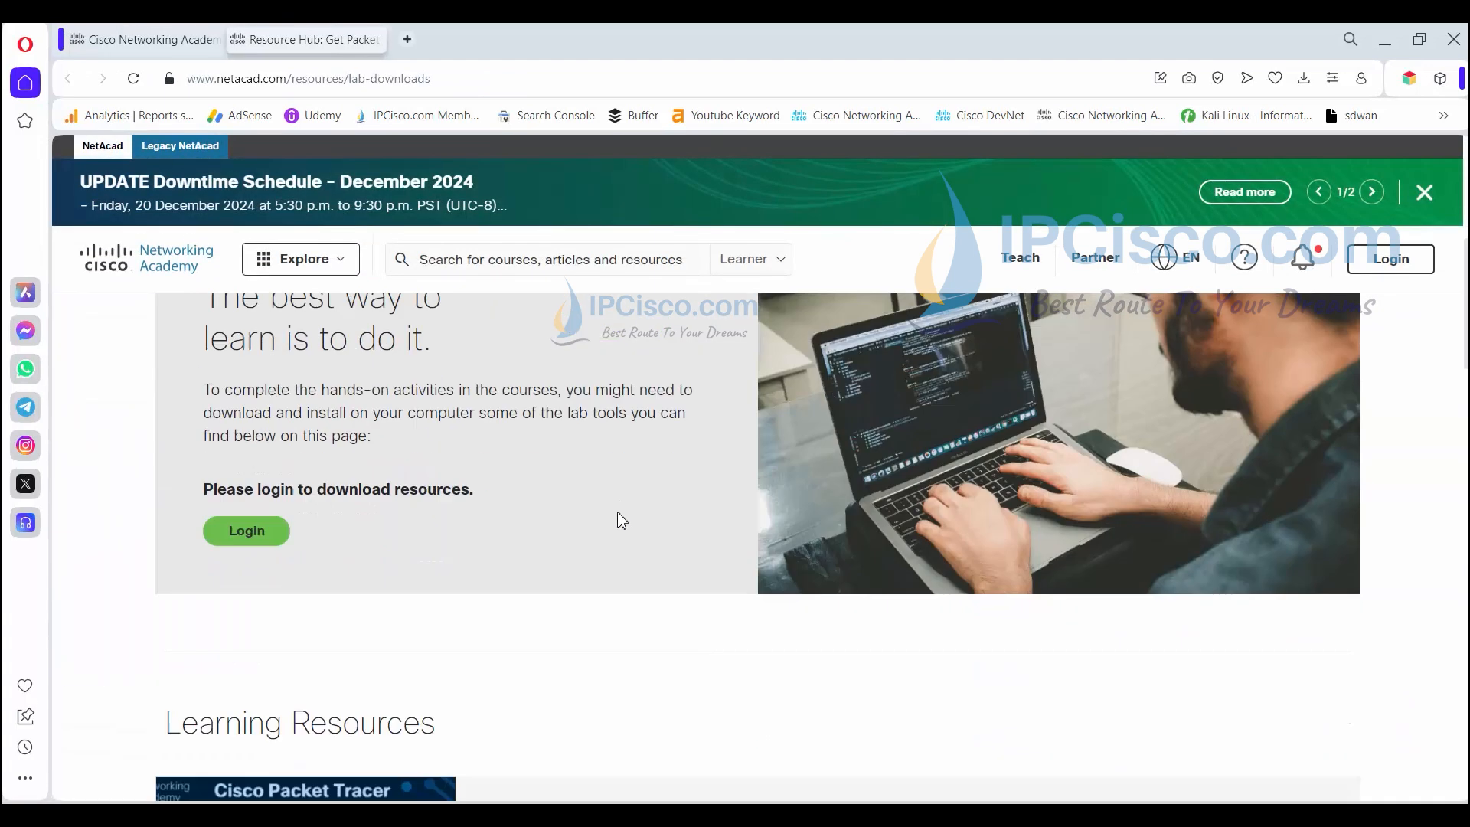
{"action": "scroll", "coordinate": [622, 521], "scroll_direction": "down", "scroll_amount": 4}
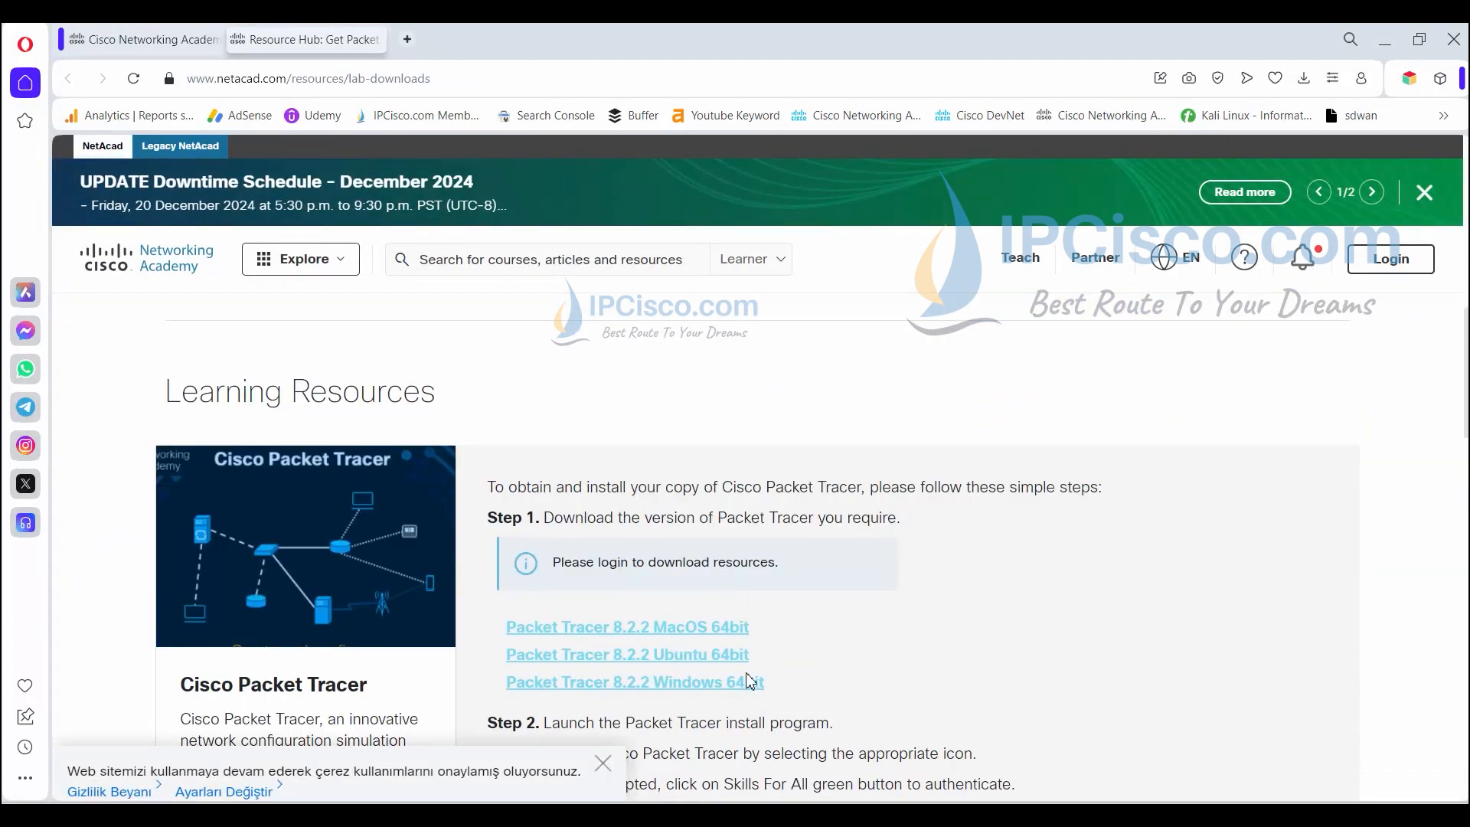
{"action": "scroll", "coordinate": [807, 686], "scroll_direction": "down", "scroll_amount": 1}
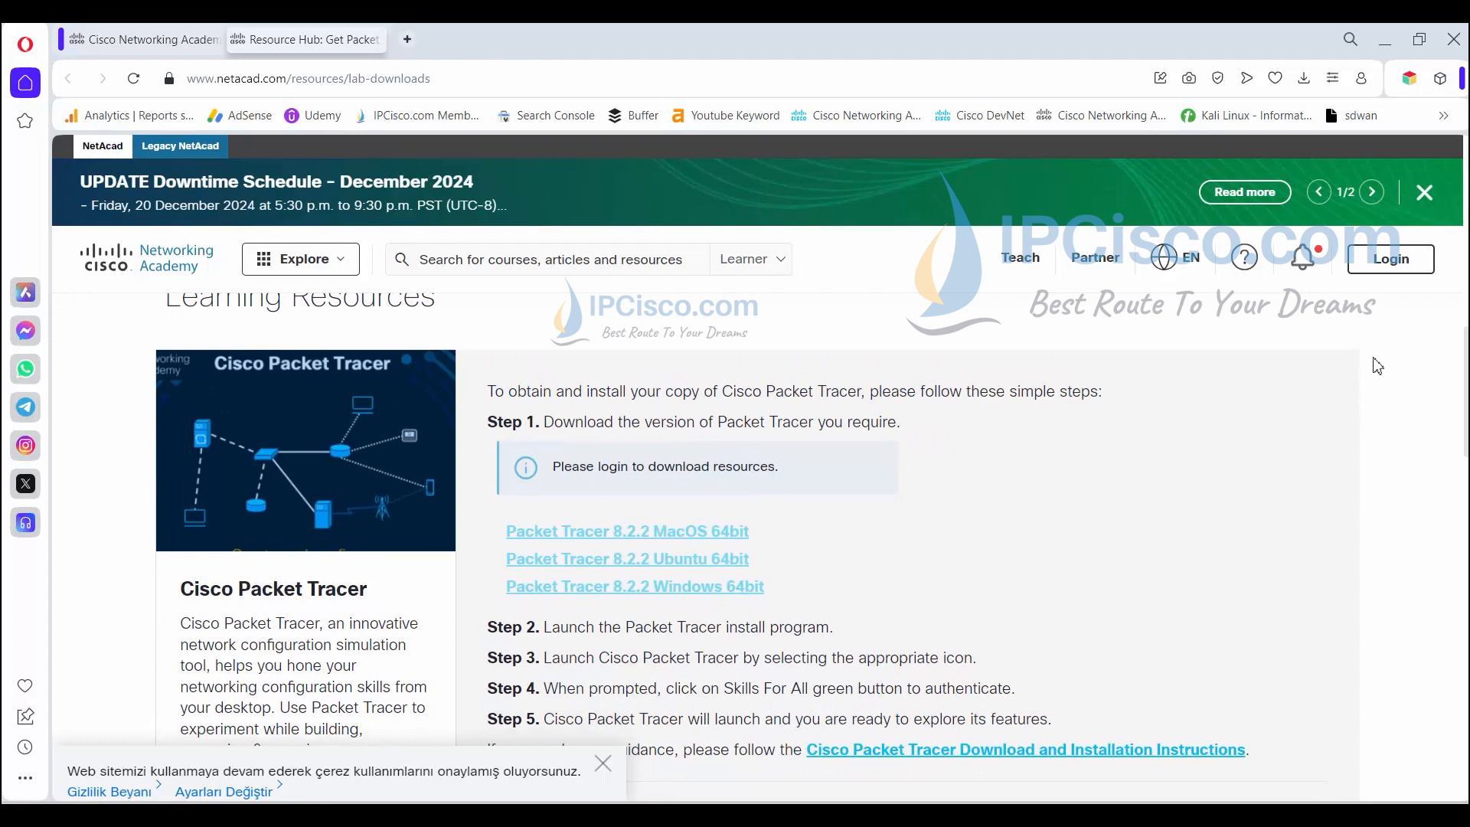
{"action": "left_click", "coordinate": [1393, 274]}
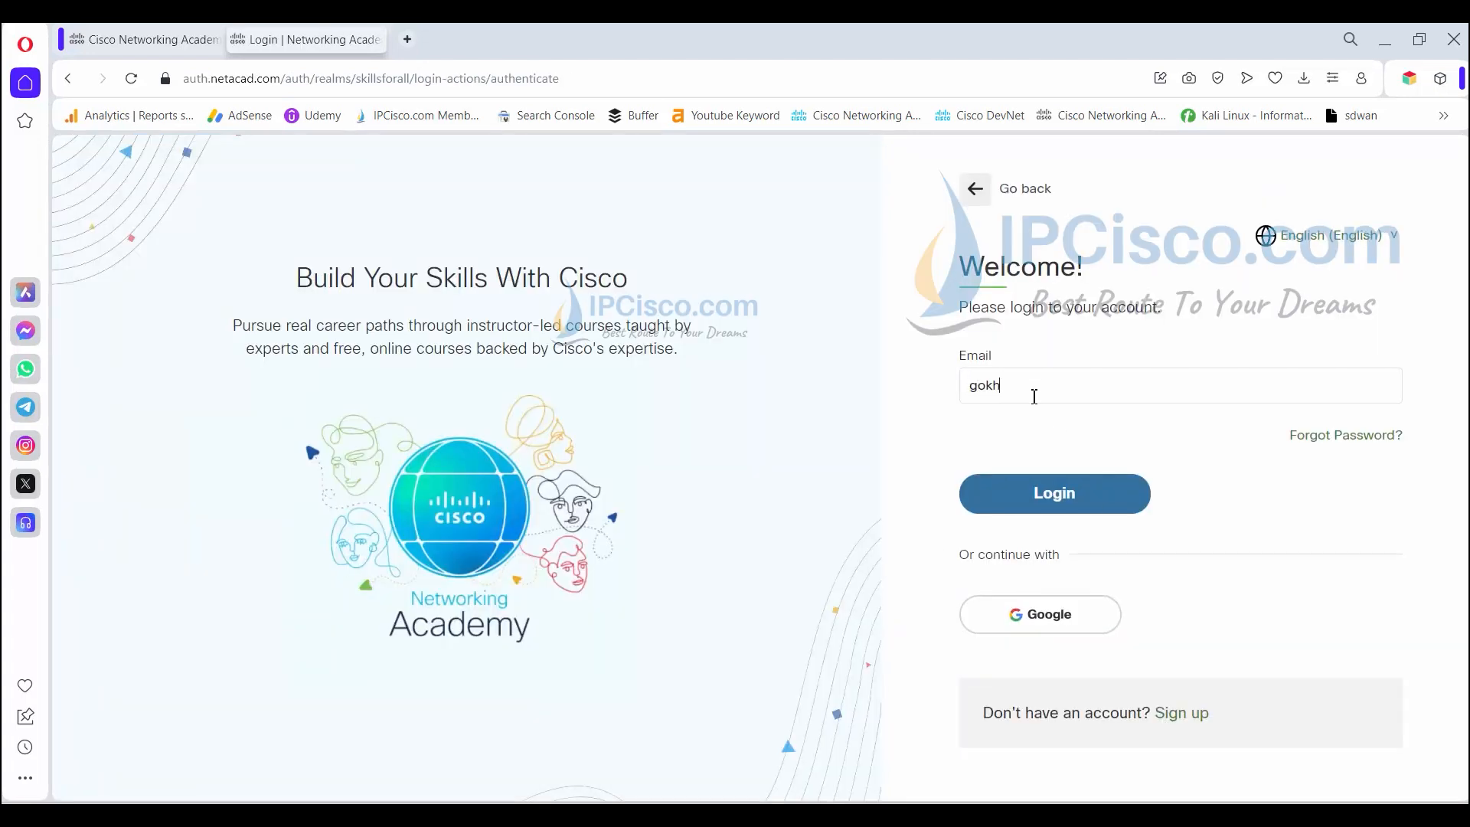
- Sign in to NetAcad with the account username and password, then scroll to the 8.2.2 download links
{"action": "left_click", "coordinate": [1057, 501]}
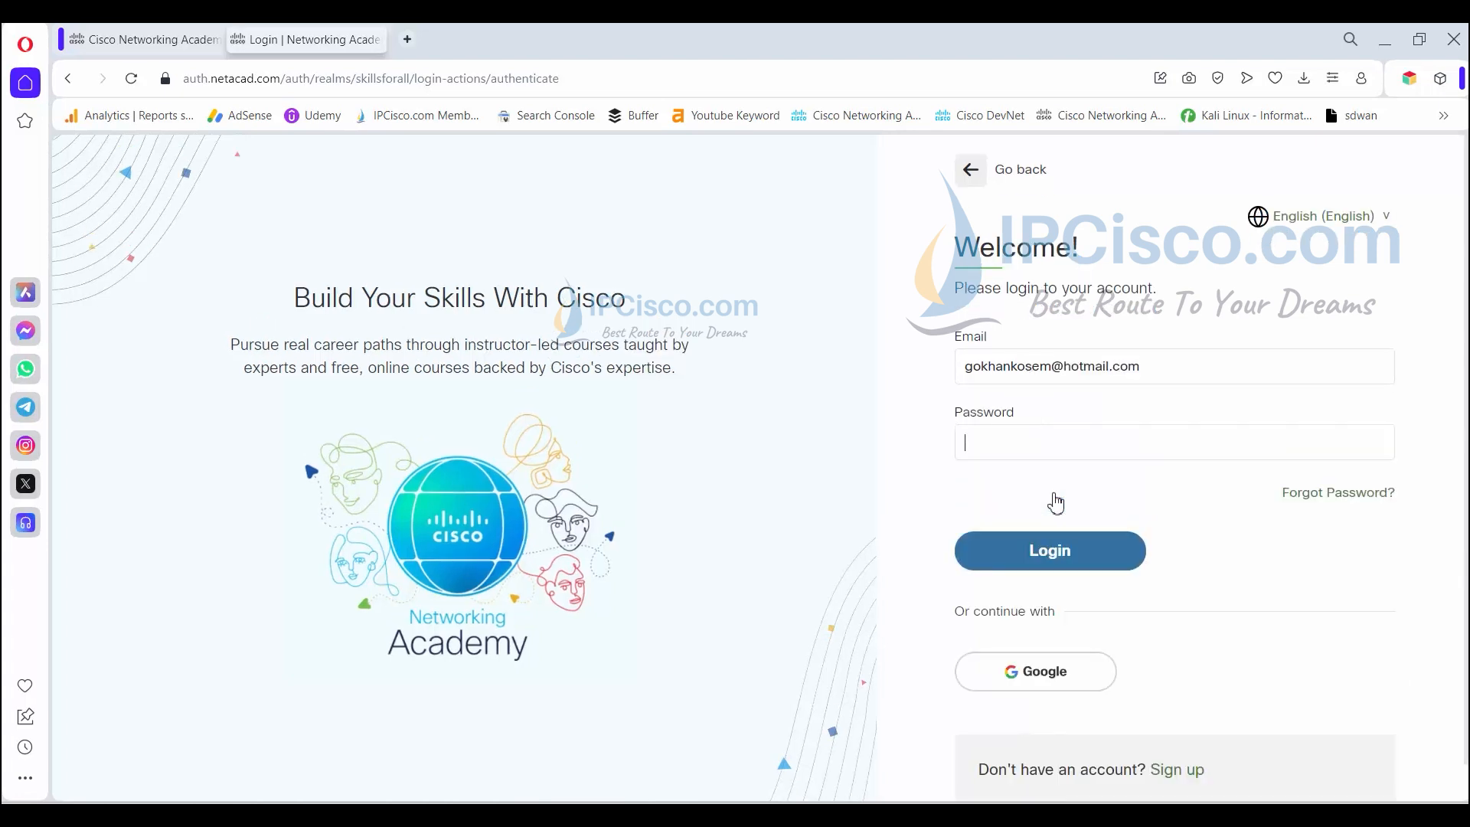
{"action": "left_click", "coordinate": [1060, 563]}
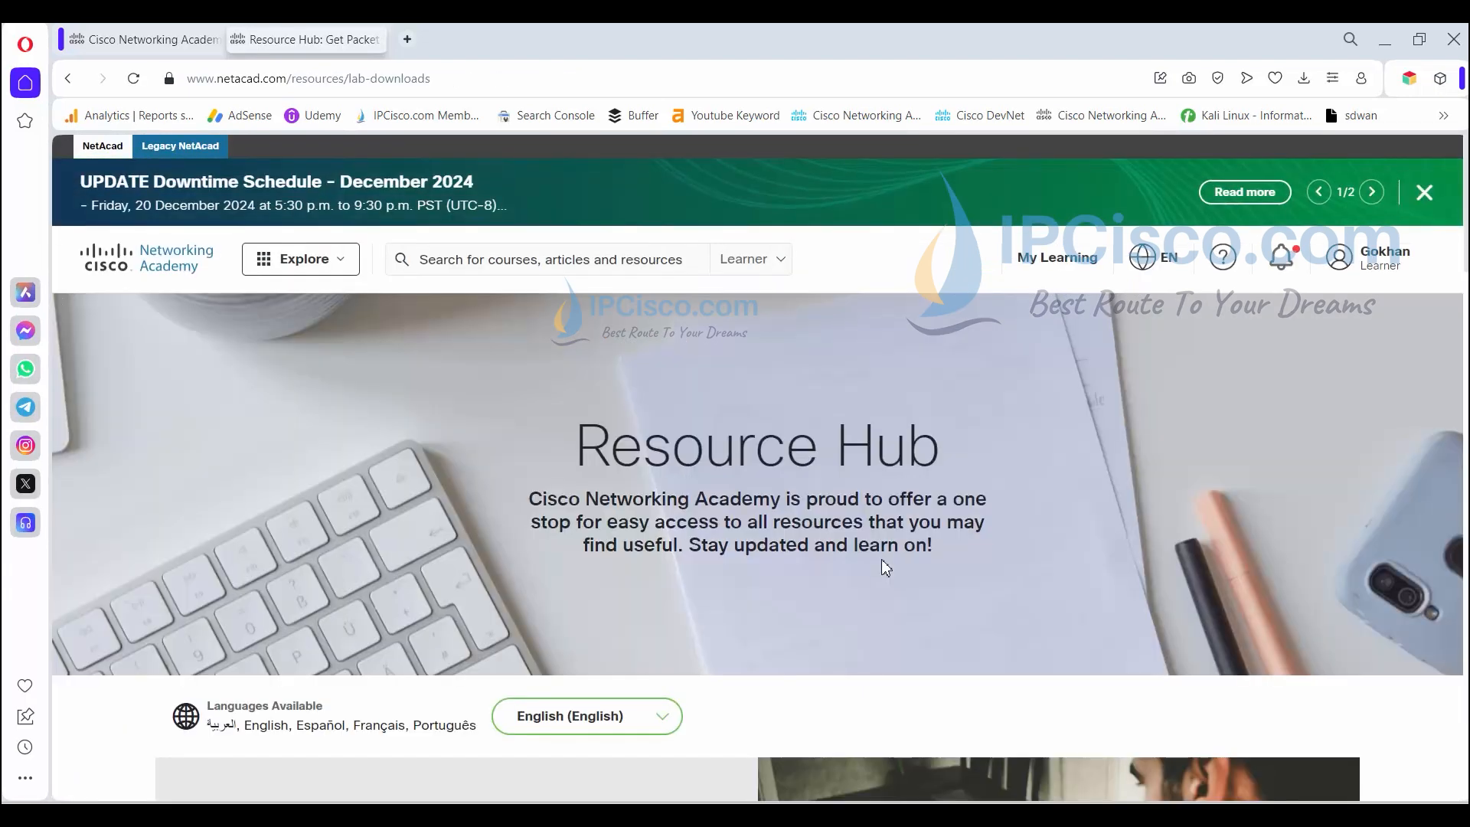
{"action": "scroll", "coordinate": [548, 528], "scroll_direction": "down", "scroll_amount": 9}
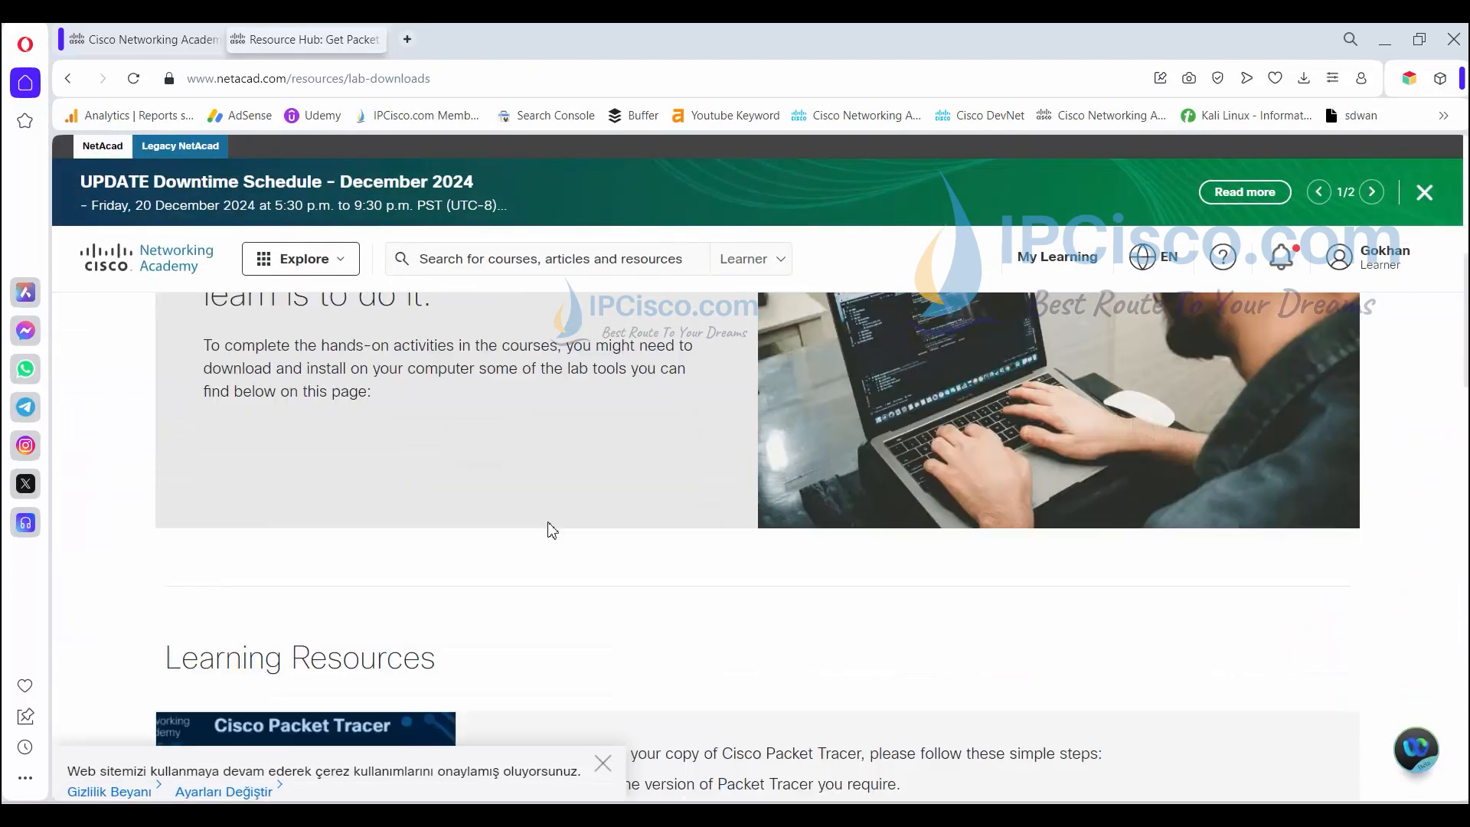
{"action": "scroll", "coordinate": [685, 582], "scroll_direction": "down", "scroll_amount": 2}
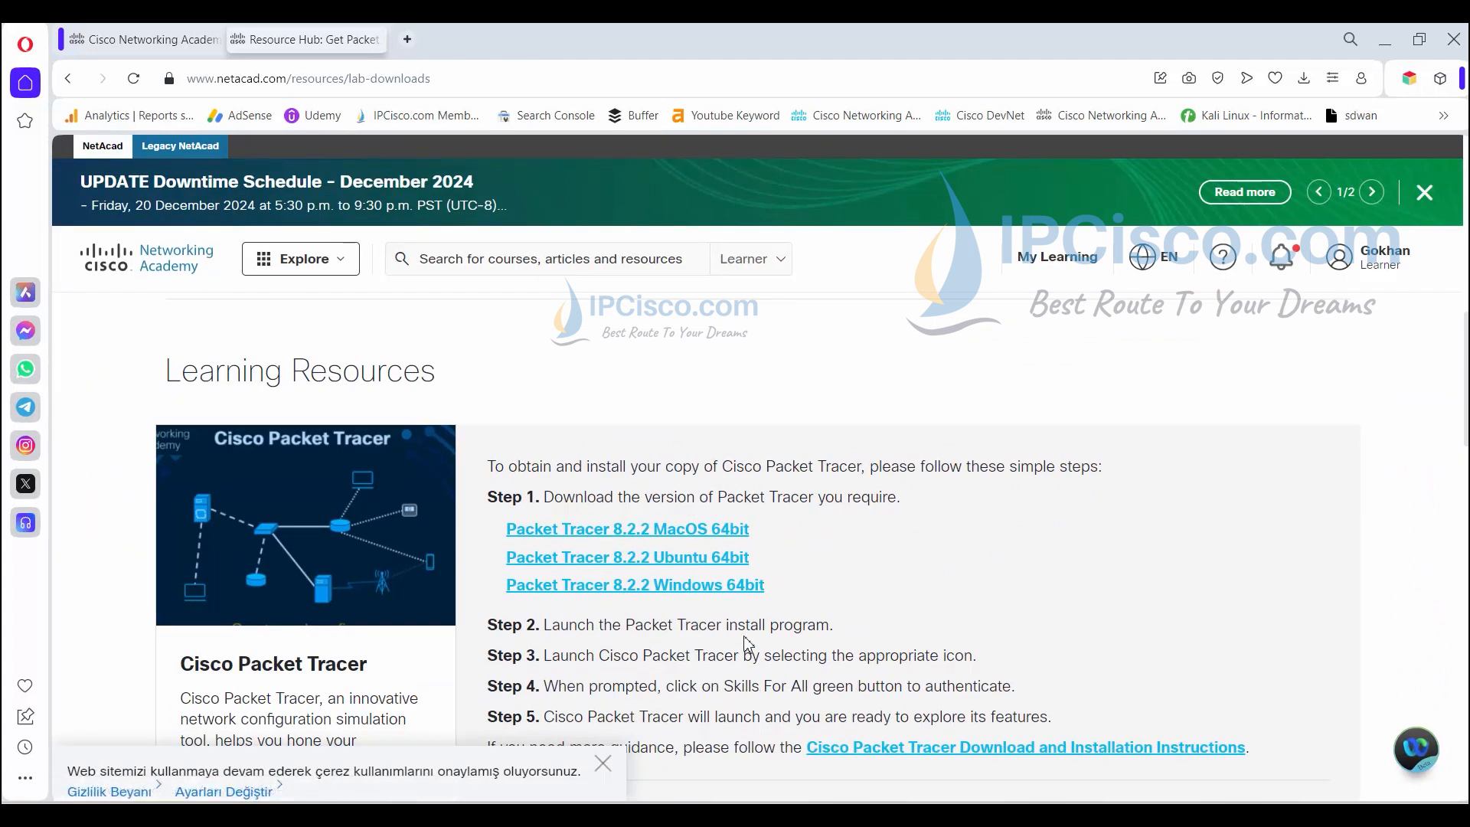
{"action": "scroll", "coordinate": [786, 597], "scroll_direction": "down", "scroll_amount": 3}
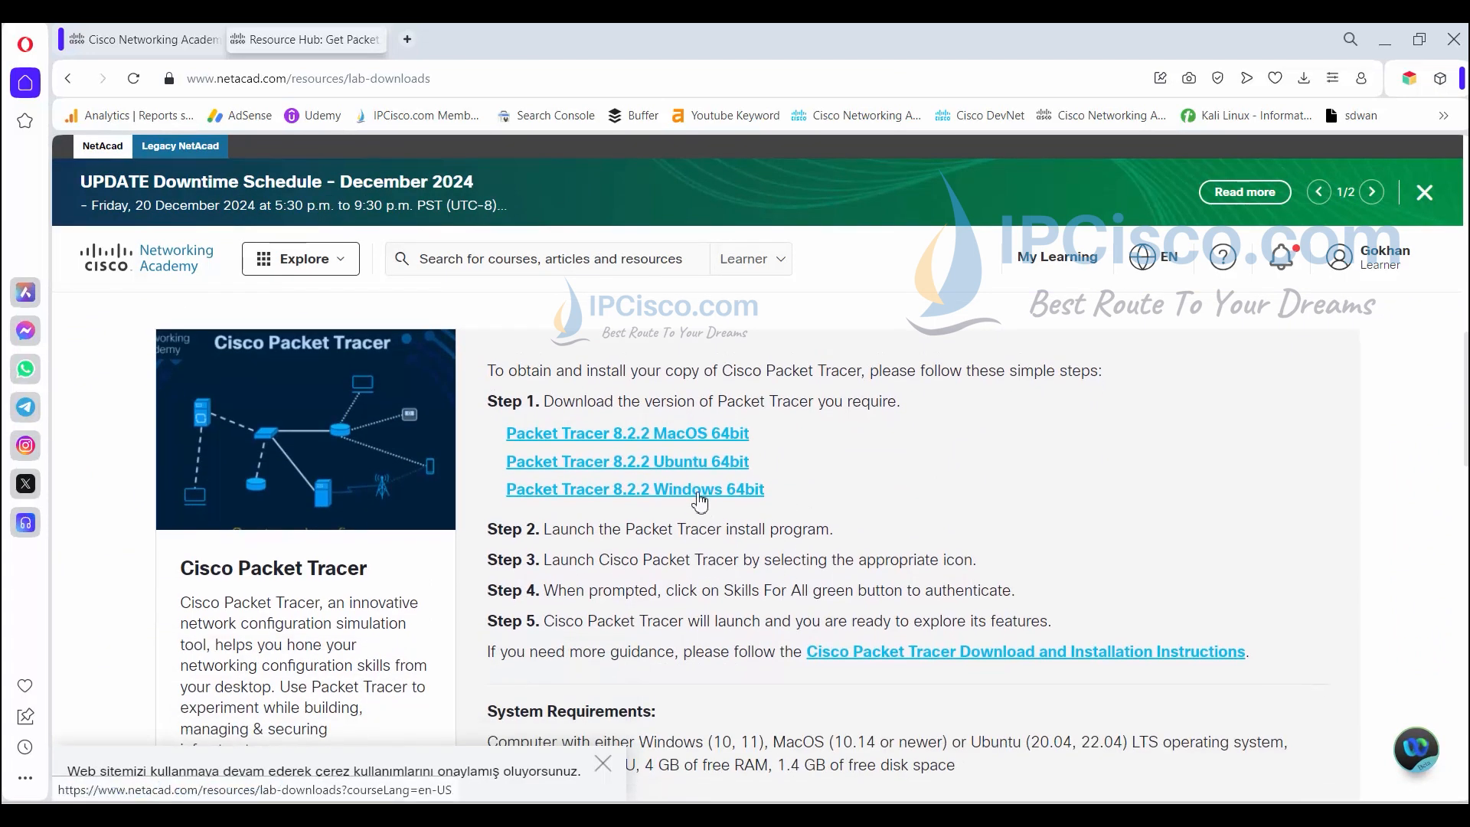
- Save the Packet Tracer 8.2.2 Windows 64bit installer to the desktop (Masaüstü) and minimize Opera
{"action": "left_click", "coordinate": [699, 498]}
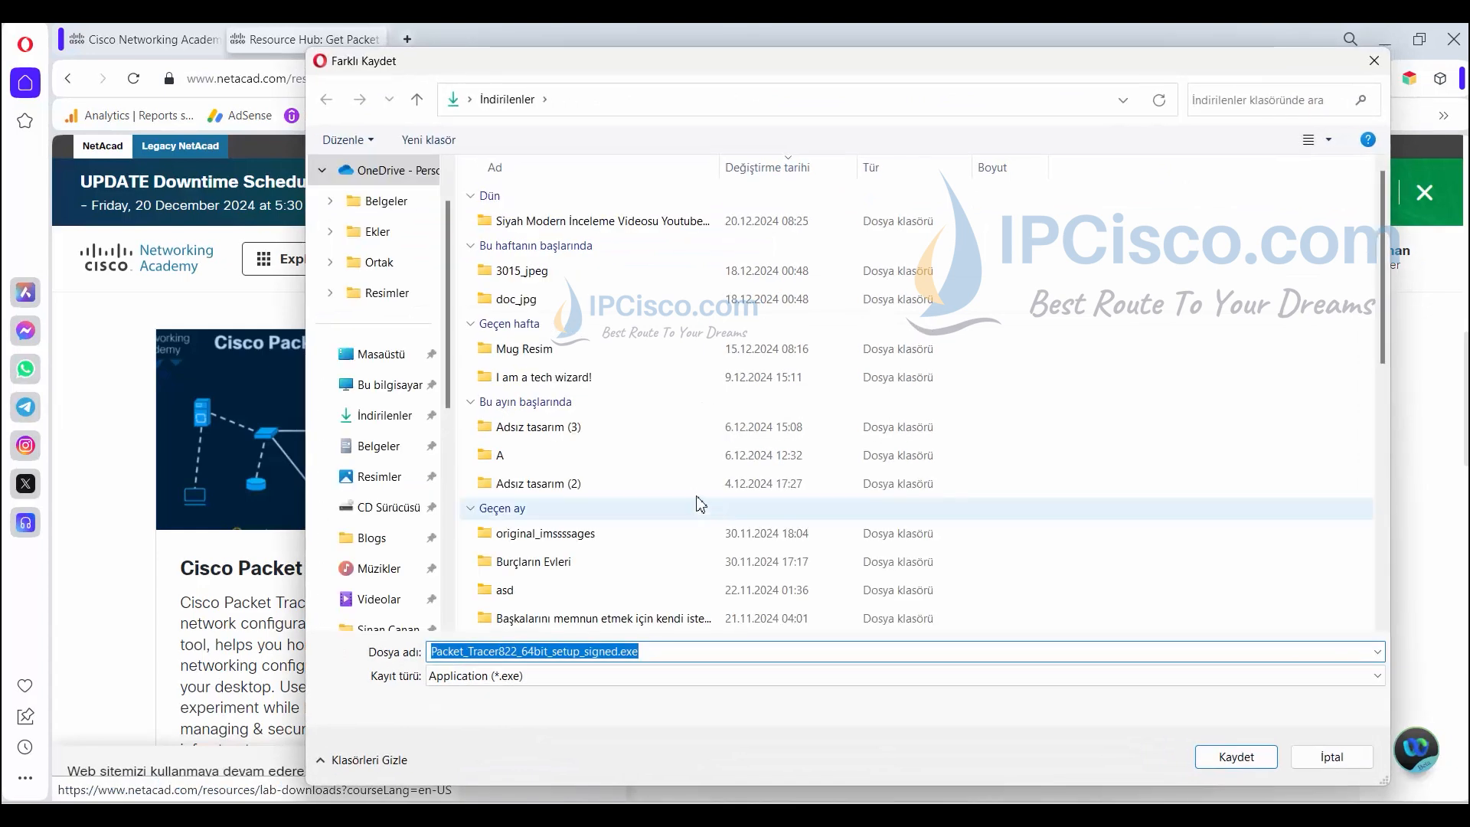
{"action": "left_click", "coordinate": [389, 385]}
{"action": "left_click", "coordinate": [381, 354]}
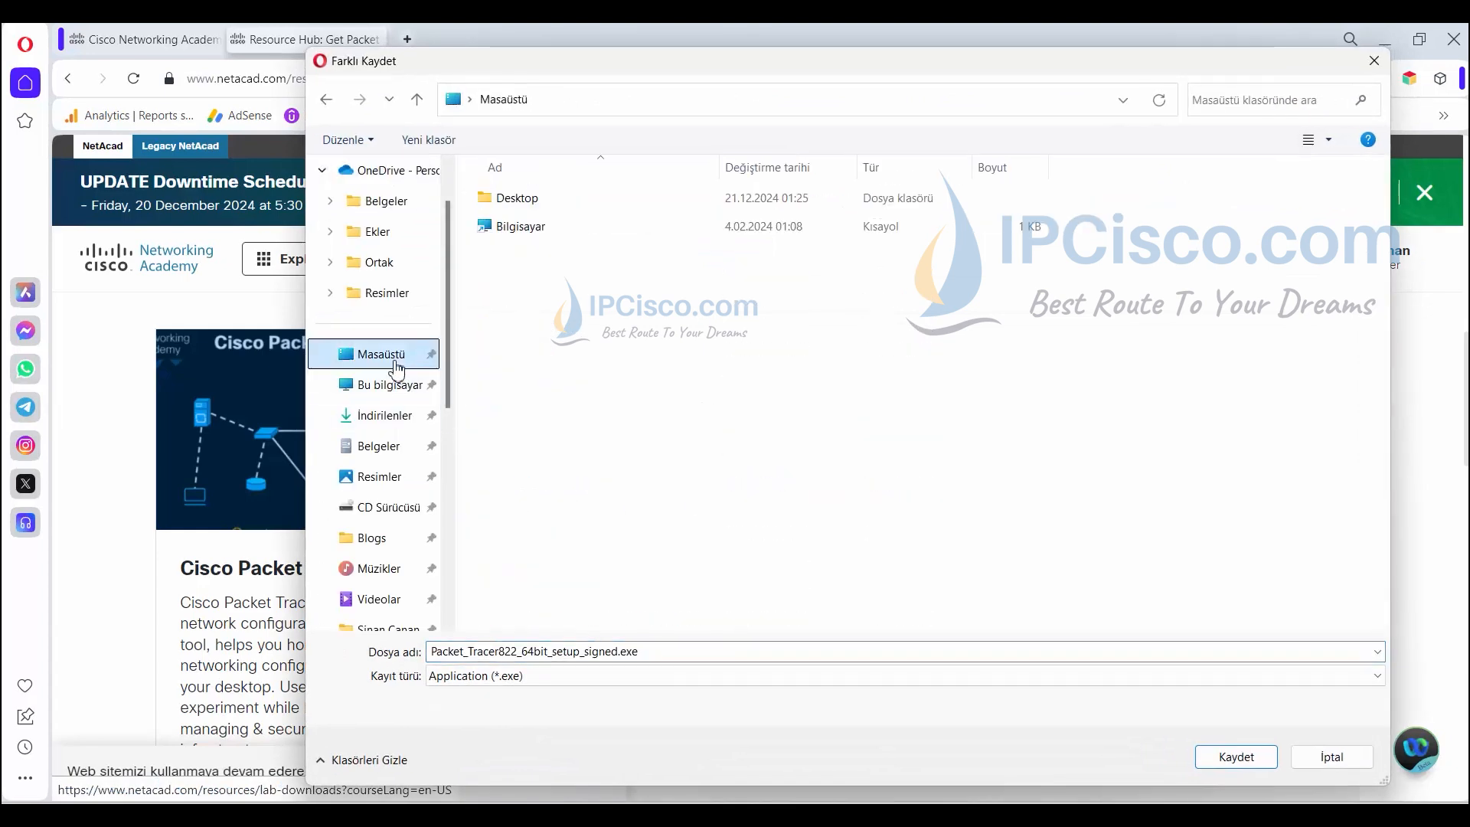
{"action": "left_click", "coordinate": [1236, 756]}
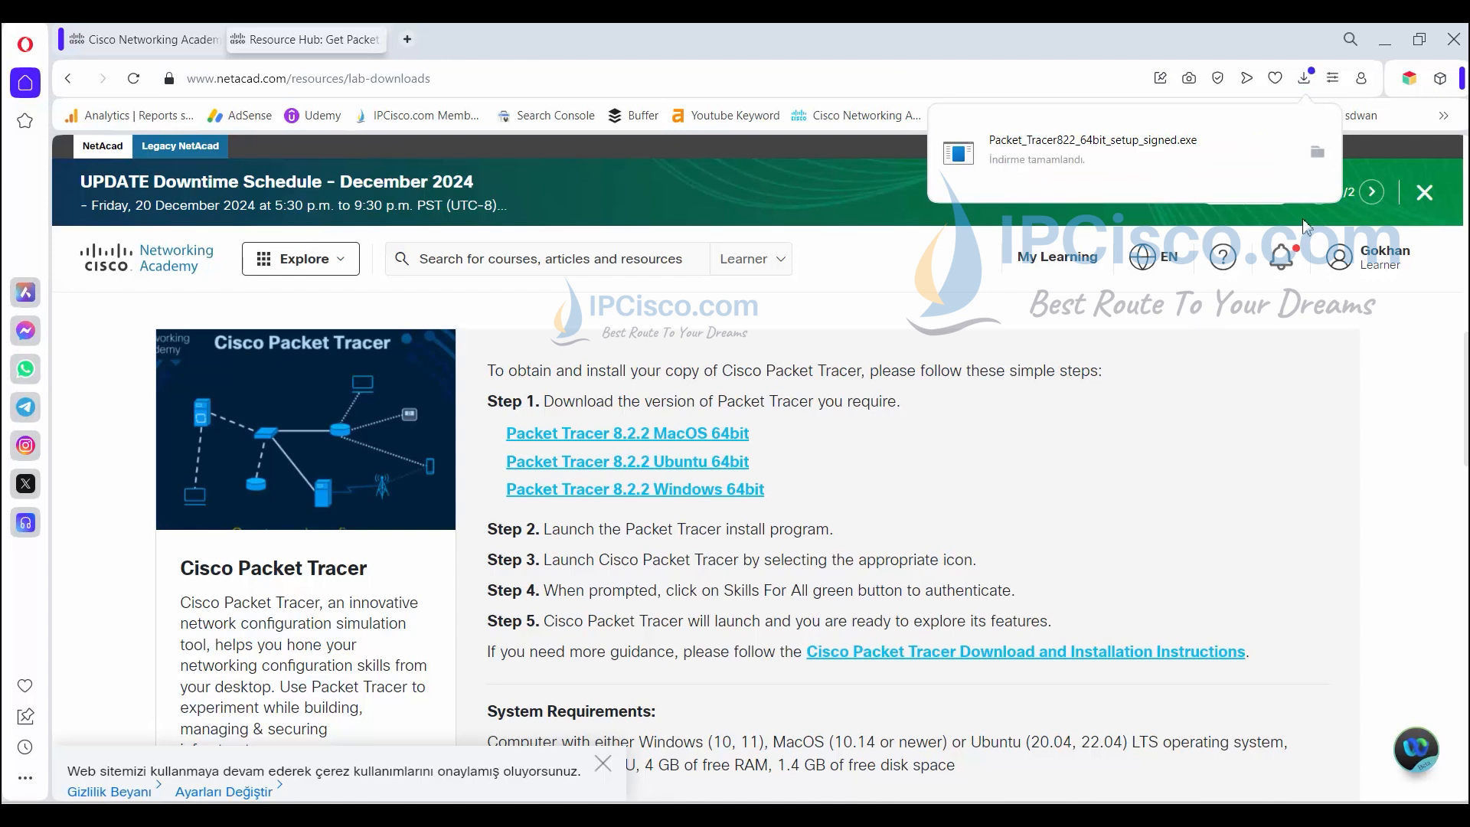
{"action": "left_click", "coordinate": [1385, 39]}
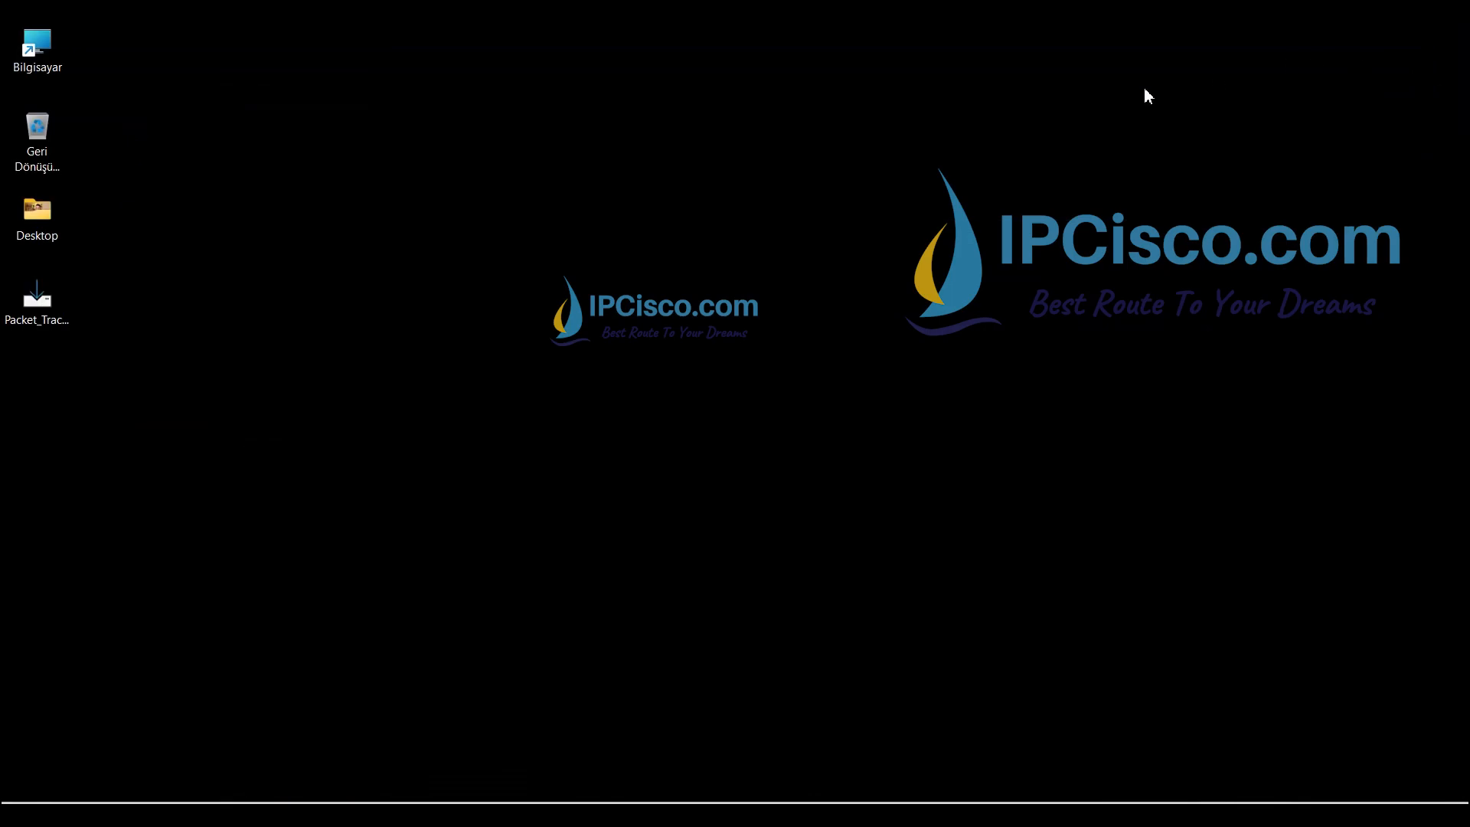
- Launch the Packet Tracer installer from the desktop
{"action": "left_click", "coordinate": [37, 319]}
{"action": "double_click", "coordinate": [44, 298]}
{"action": "double_click", "coordinate": [44, 304]}
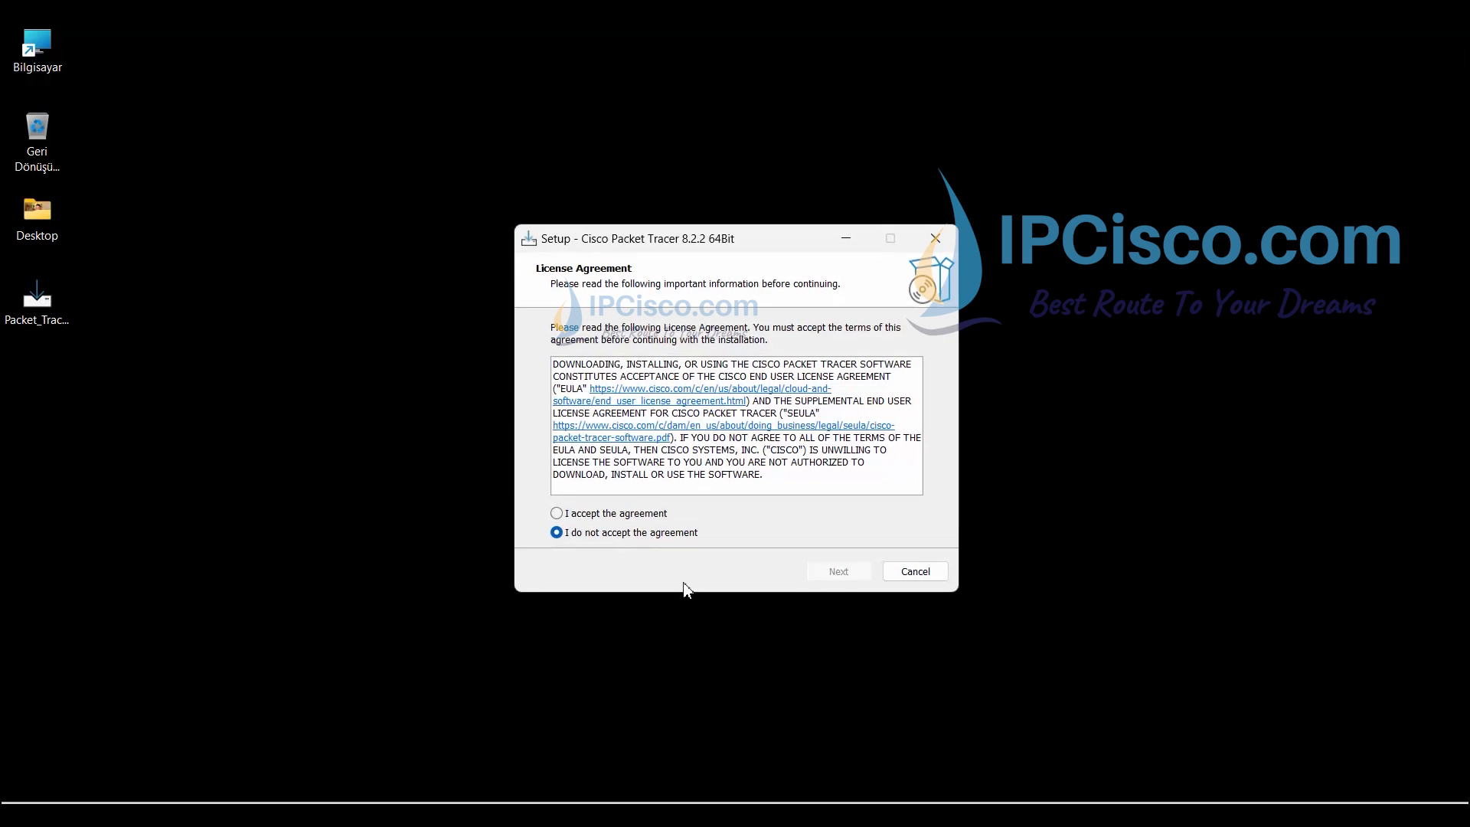
- Accept the license and keep the default install folder, Start Menu folder and desktop shortcut
{"action": "left_click", "coordinate": [607, 518]}
{"action": "left_click", "coordinate": [846, 576]}
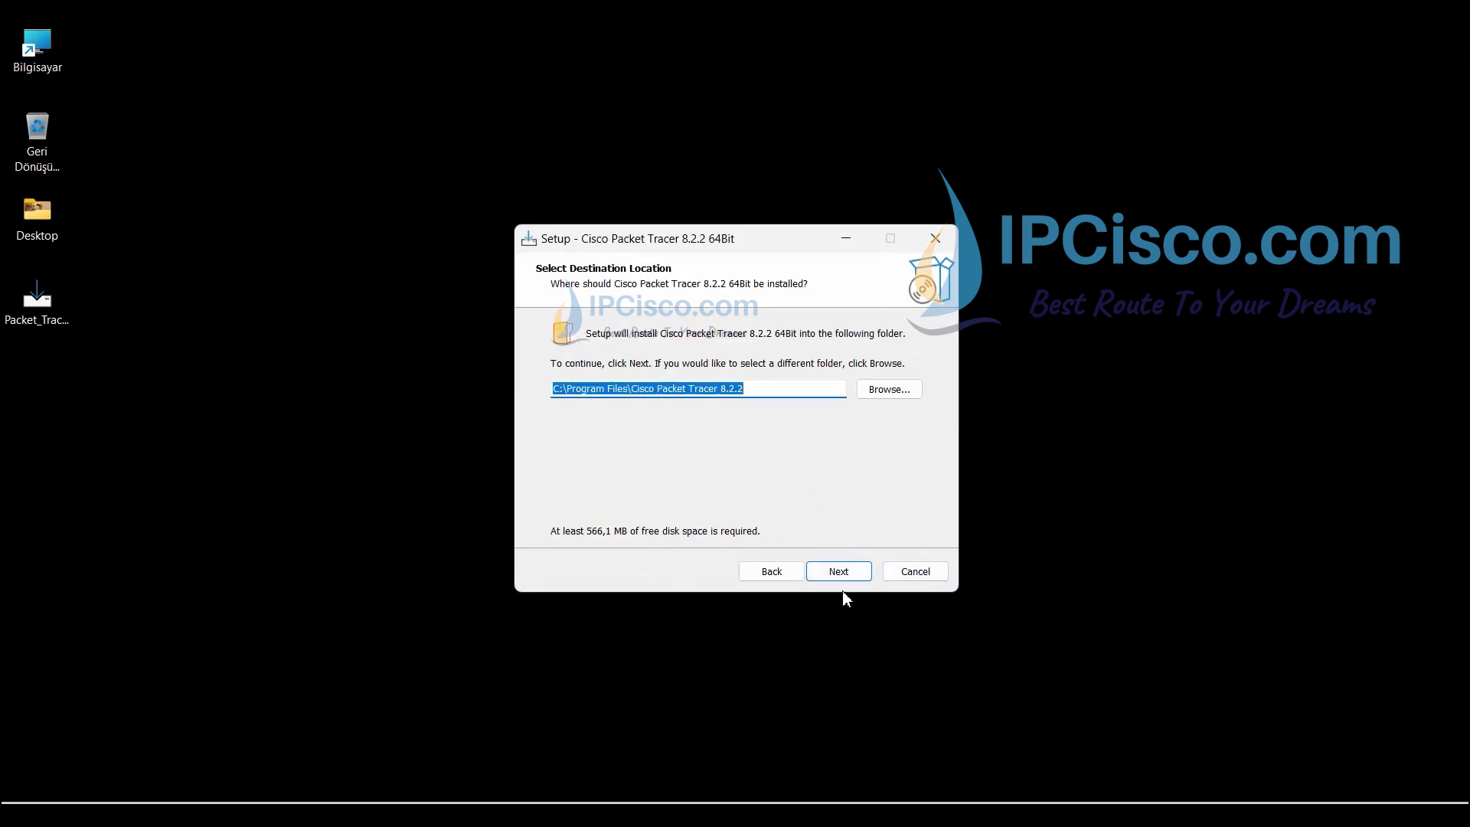
{"action": "left_click", "coordinate": [837, 573]}
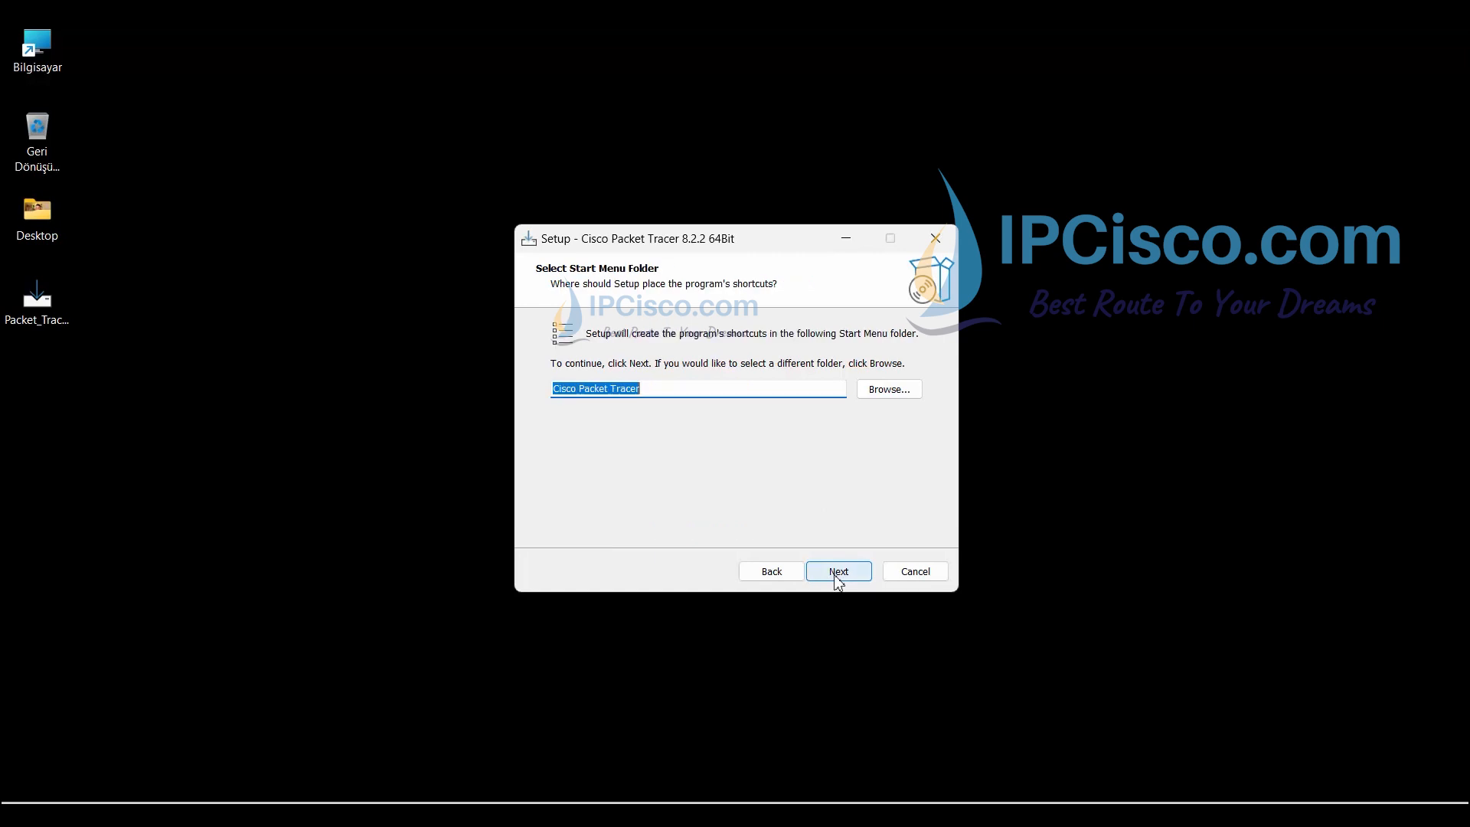
{"action": "left_click", "coordinate": [839, 575]}
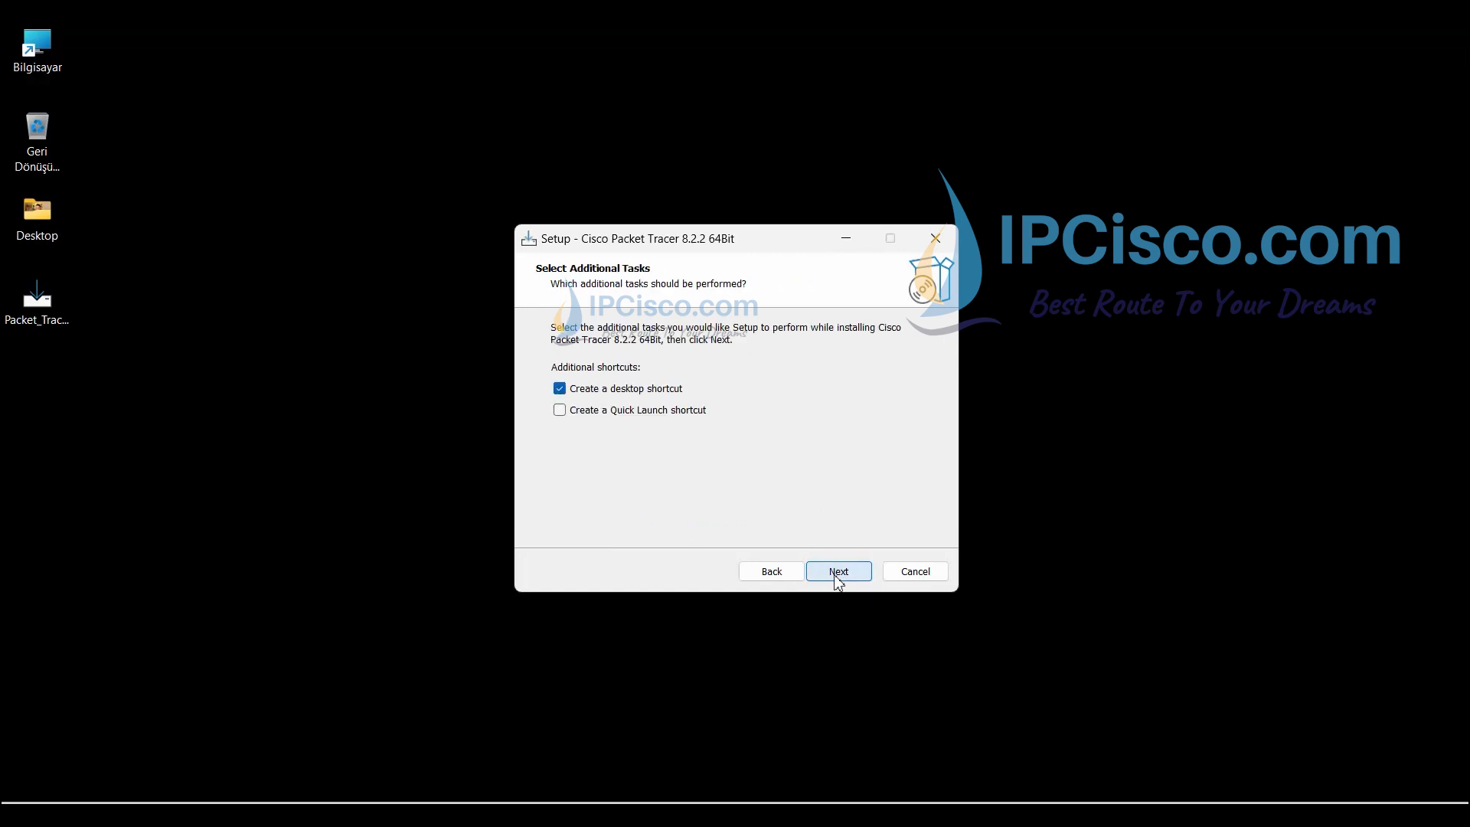
{"action": "left_click", "coordinate": [855, 581]}
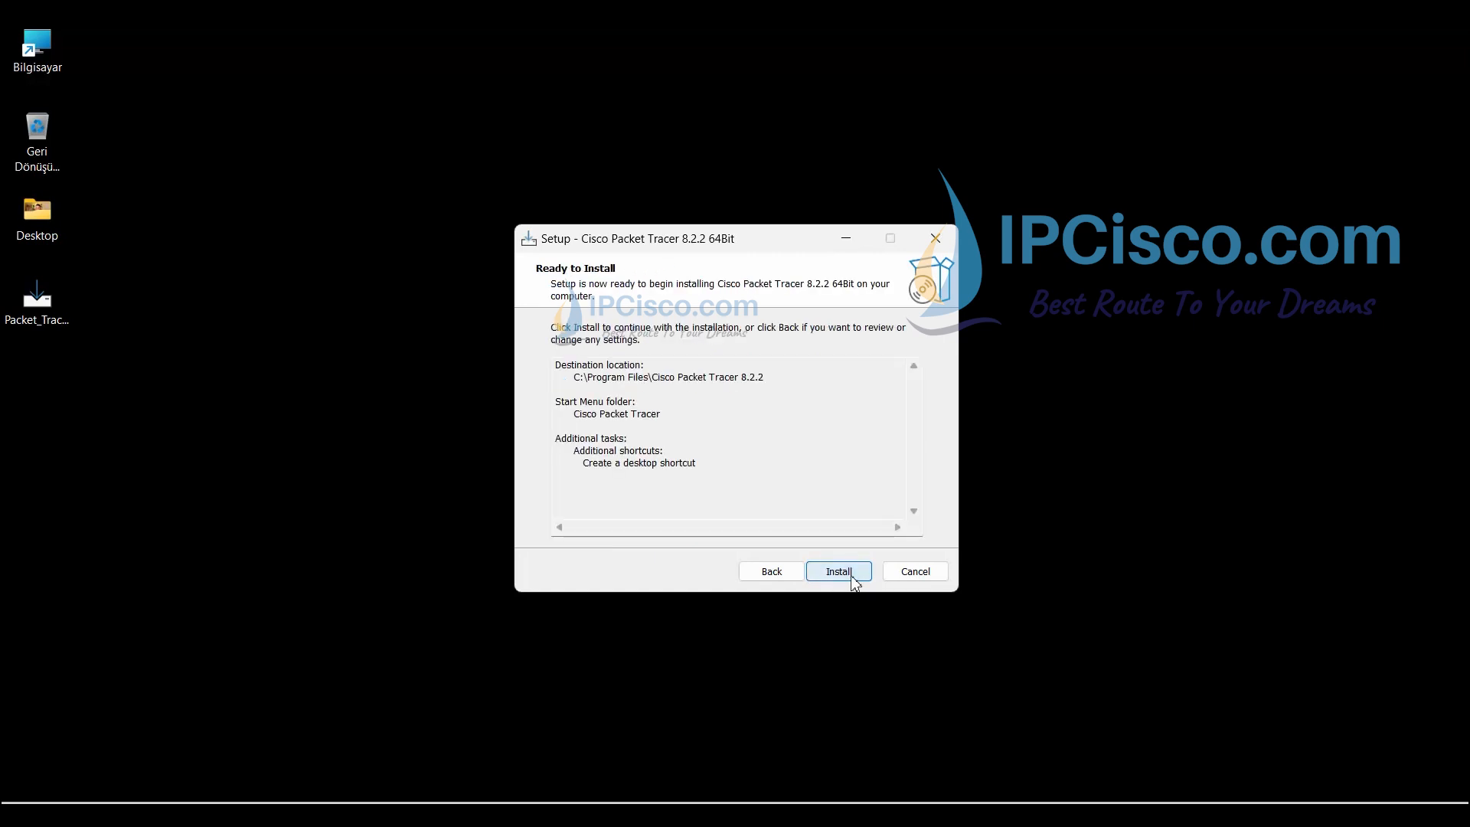
- Install Packet Tracer 8.2.2 and finish setup with Launch Cisco Packet Tracer checked
{"action": "left_click", "coordinate": [854, 581]}
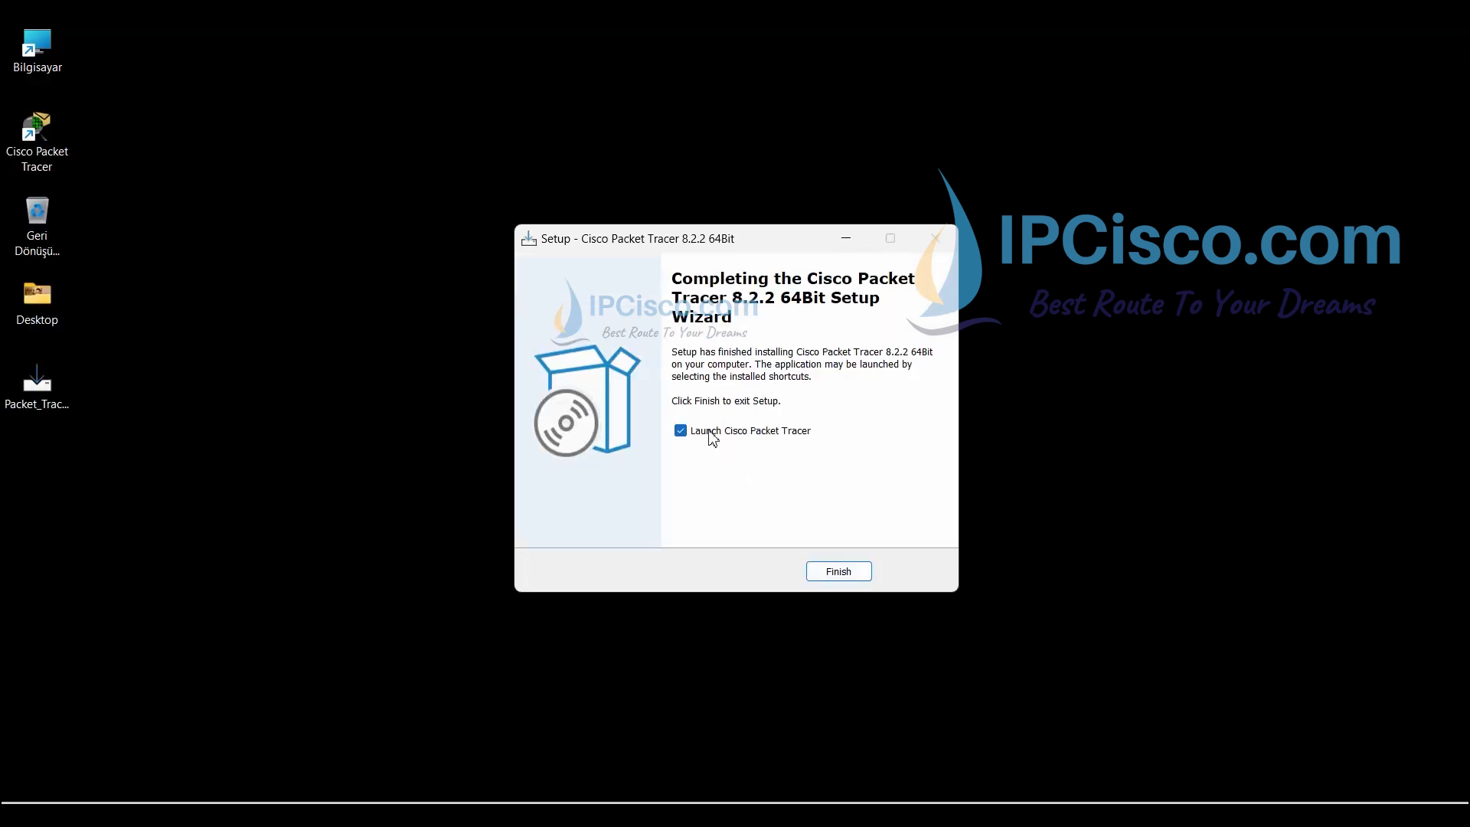
{"action": "left_click", "coordinate": [839, 572]}
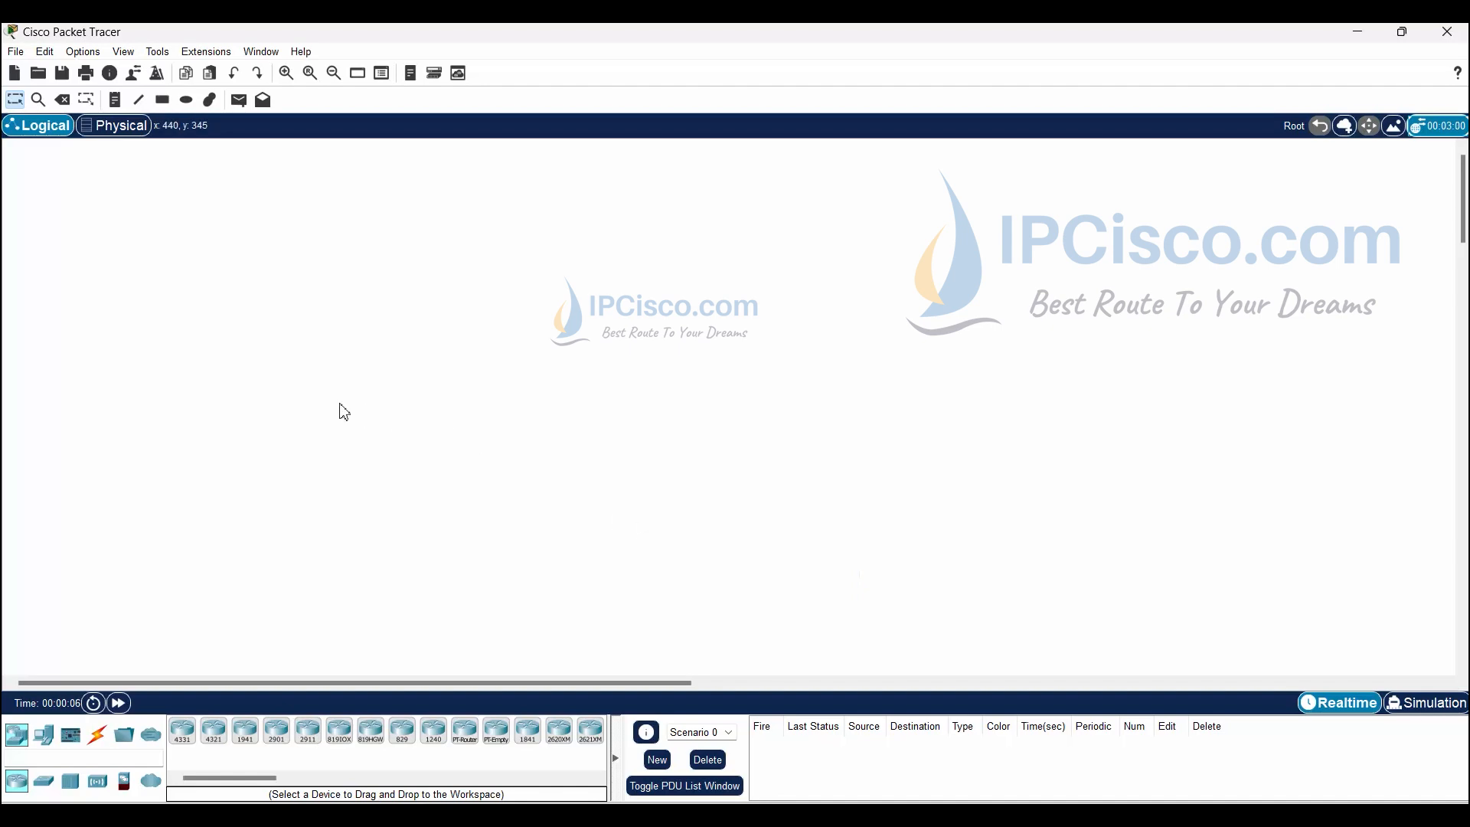
- Place a 2960 switch and three PCs (PC0, PC1, PC2) on the workspace
{"action": "left_click", "coordinate": [44, 781]}
{"action": "left_click_drag", "start_coordinate": [184, 752], "coordinate": [354, 325]}
{"action": "left_click", "coordinate": [44, 735]}
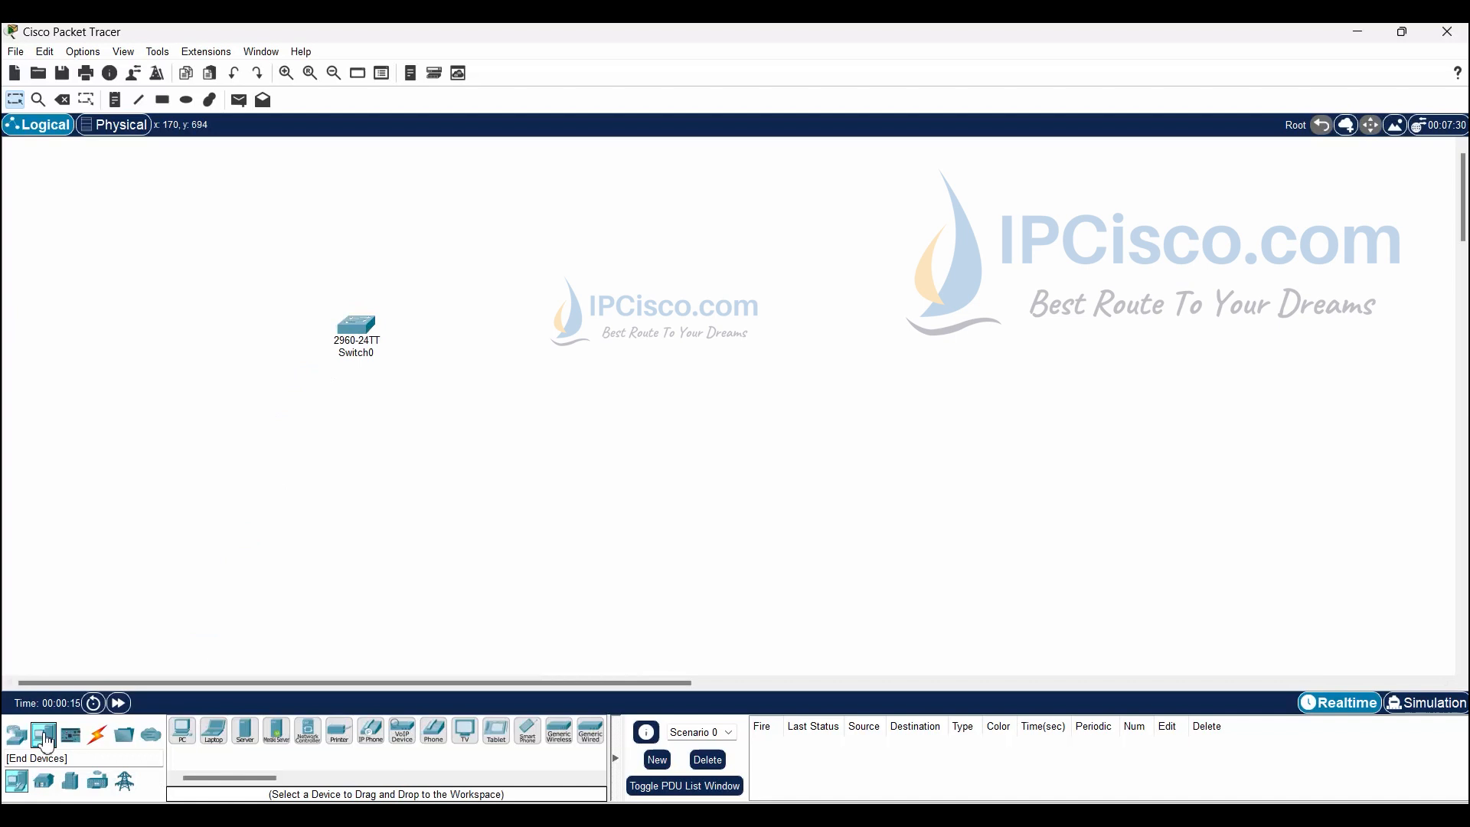
{"action": "left_click", "coordinate": [182, 731]}
{"action": "left_click", "coordinate": [238, 481]}
{"action": "left_click", "coordinate": [195, 737]}
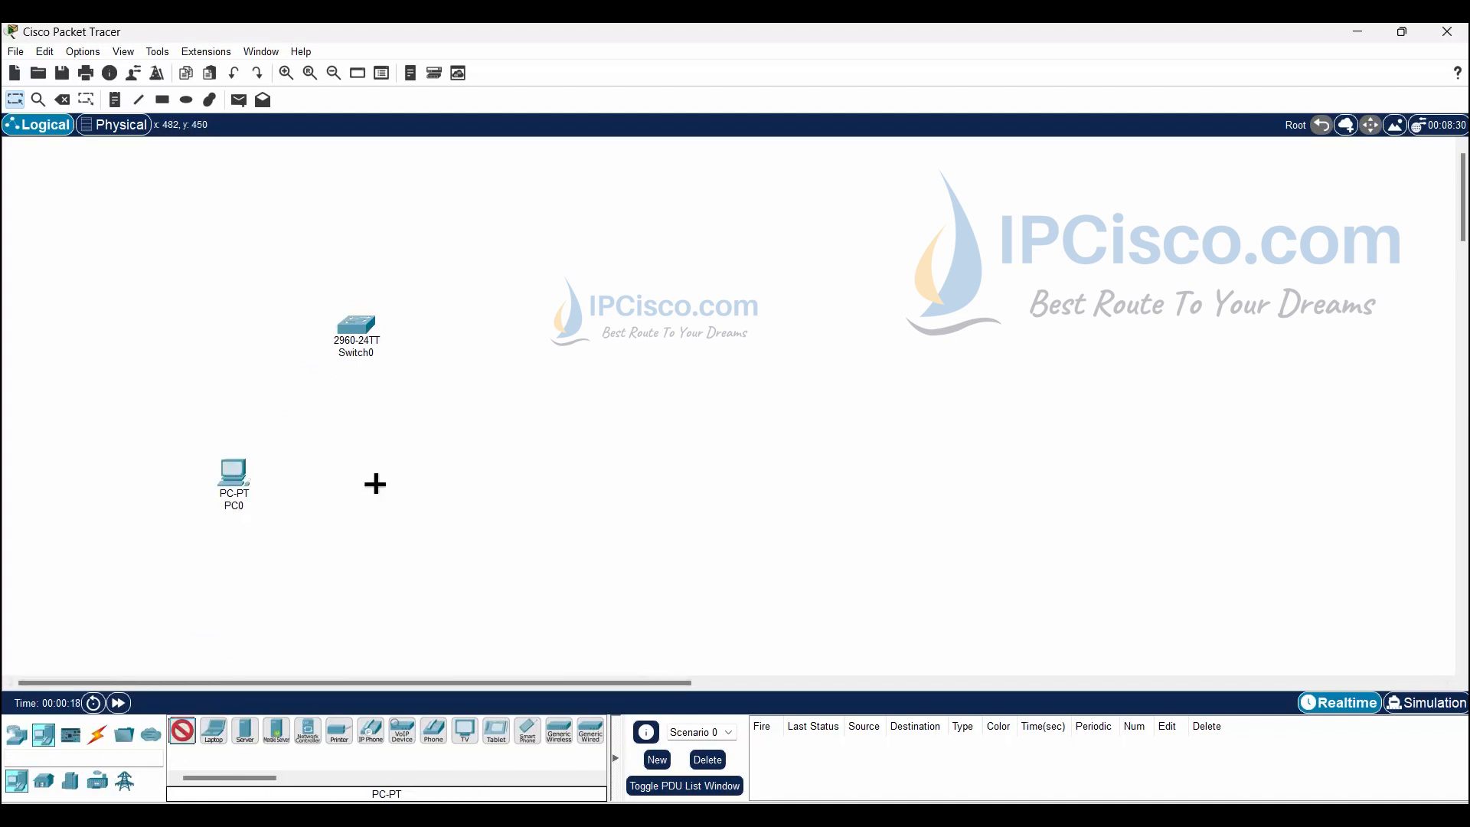
{"action": "left_click", "coordinate": [375, 482]}
{"action": "left_click", "coordinate": [182, 731]}
{"action": "left_click", "coordinate": [486, 463]}
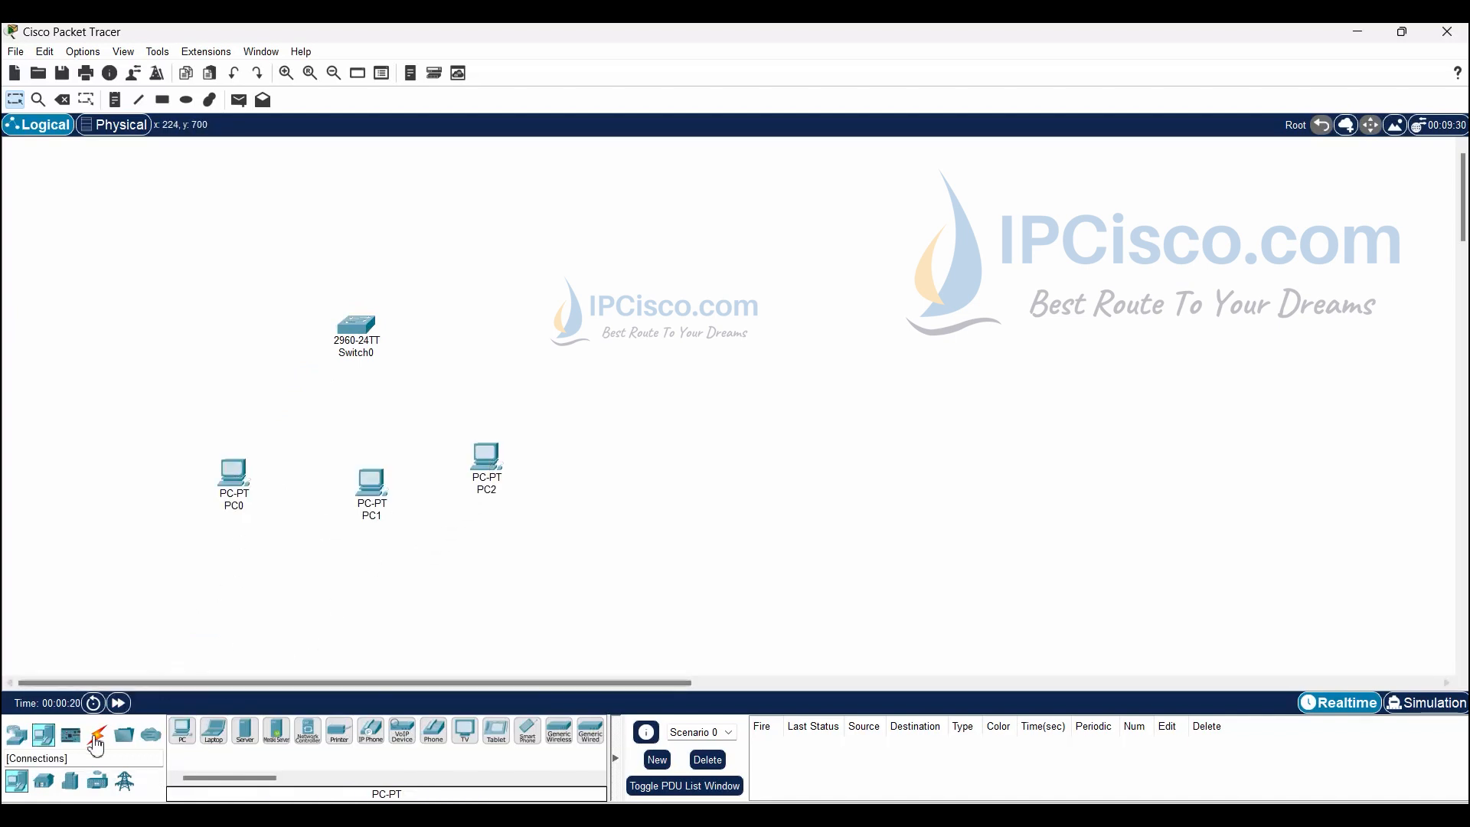
- Cable Switch0 Fa0/1 to PC0 and Fa0/2 to PC1 with copper straight-through
{"action": "left_click", "coordinate": [97, 735]}
{"action": "left_click", "coordinate": [253, 737]}
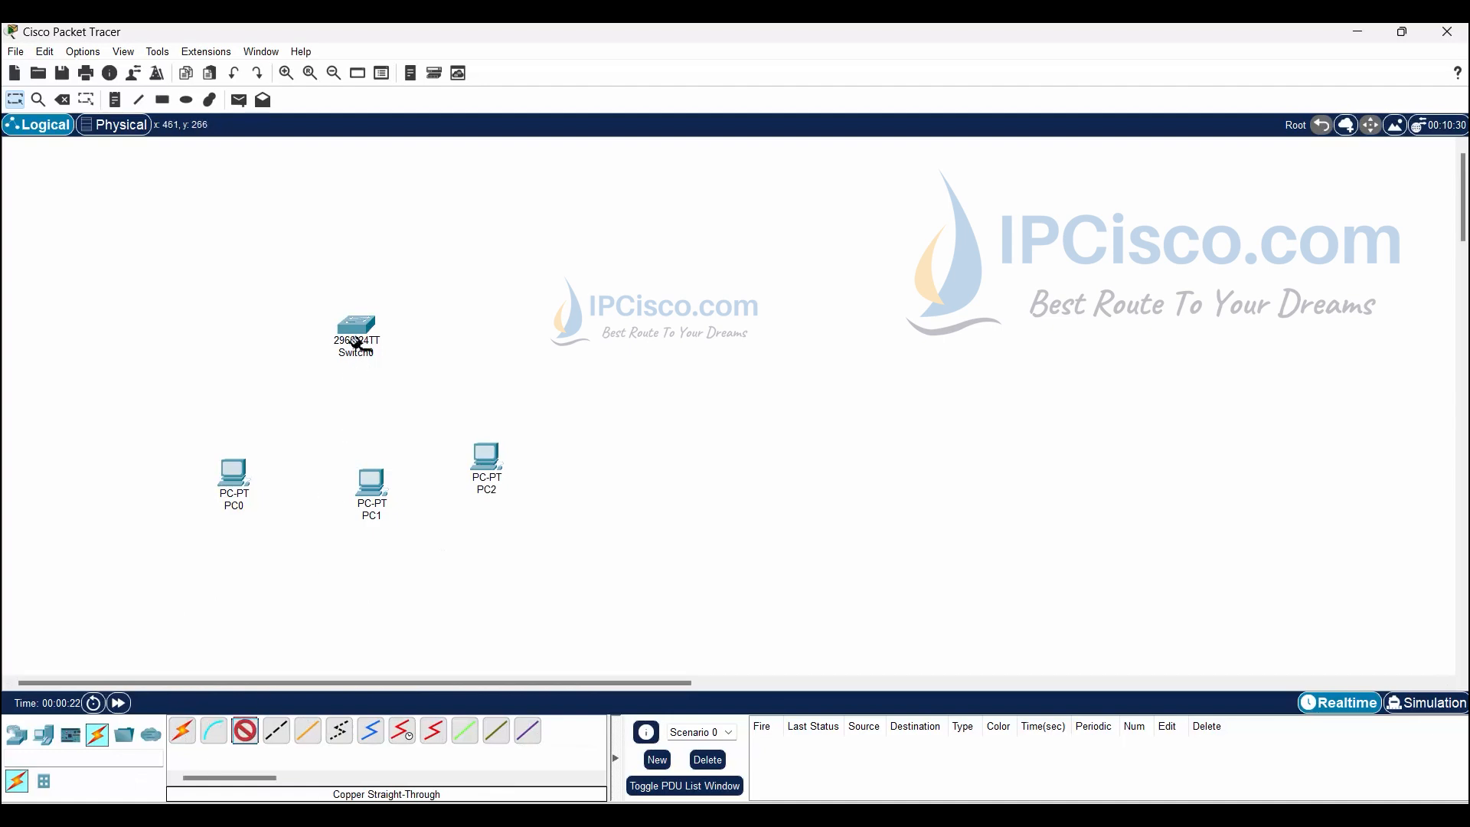
{"action": "left_click", "coordinate": [356, 329]}
{"action": "left_click", "coordinate": [383, 360]}
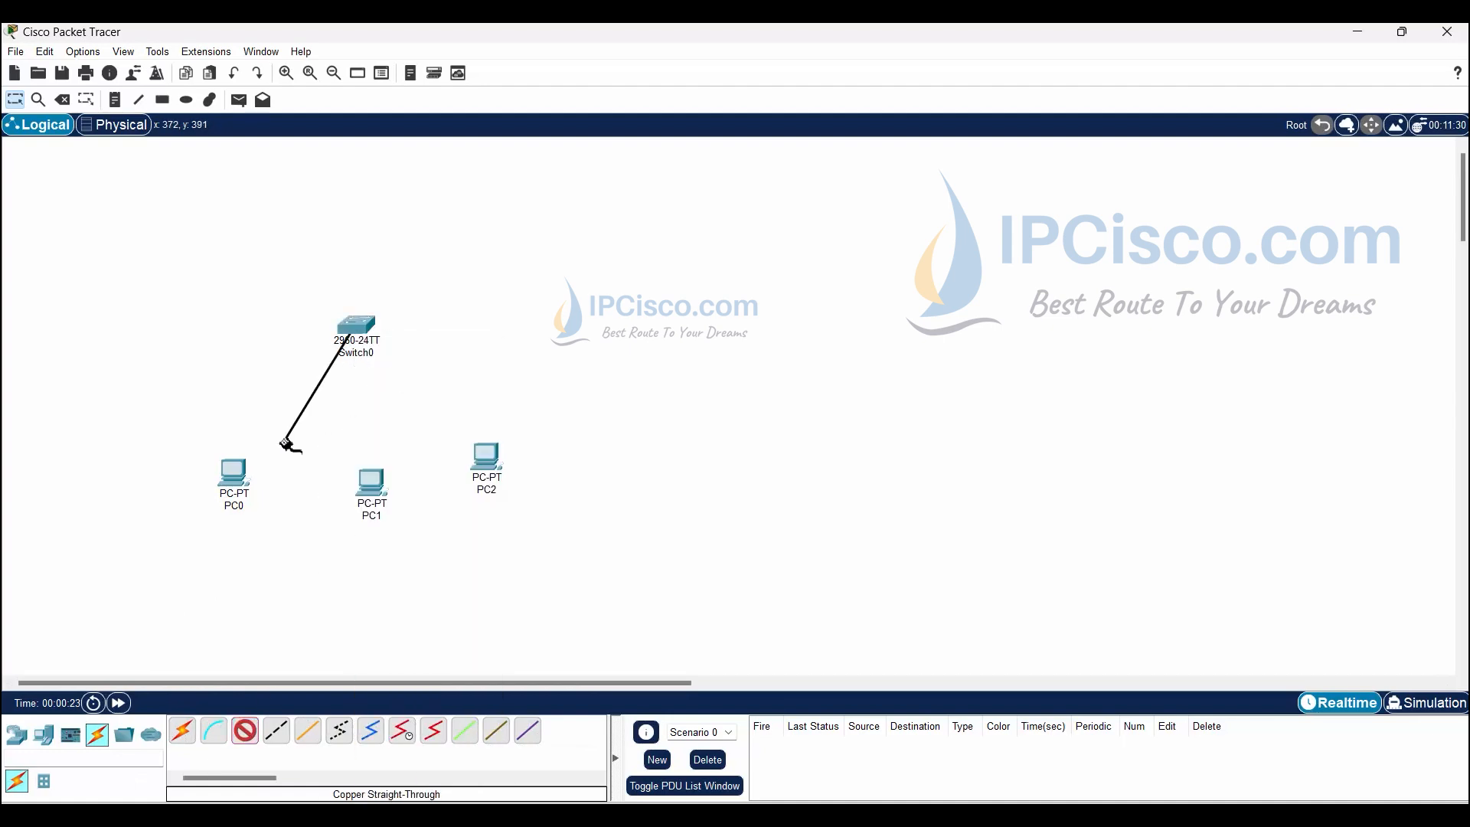
{"action": "left_click", "coordinate": [233, 475]}
{"action": "left_click", "coordinate": [298, 545]}
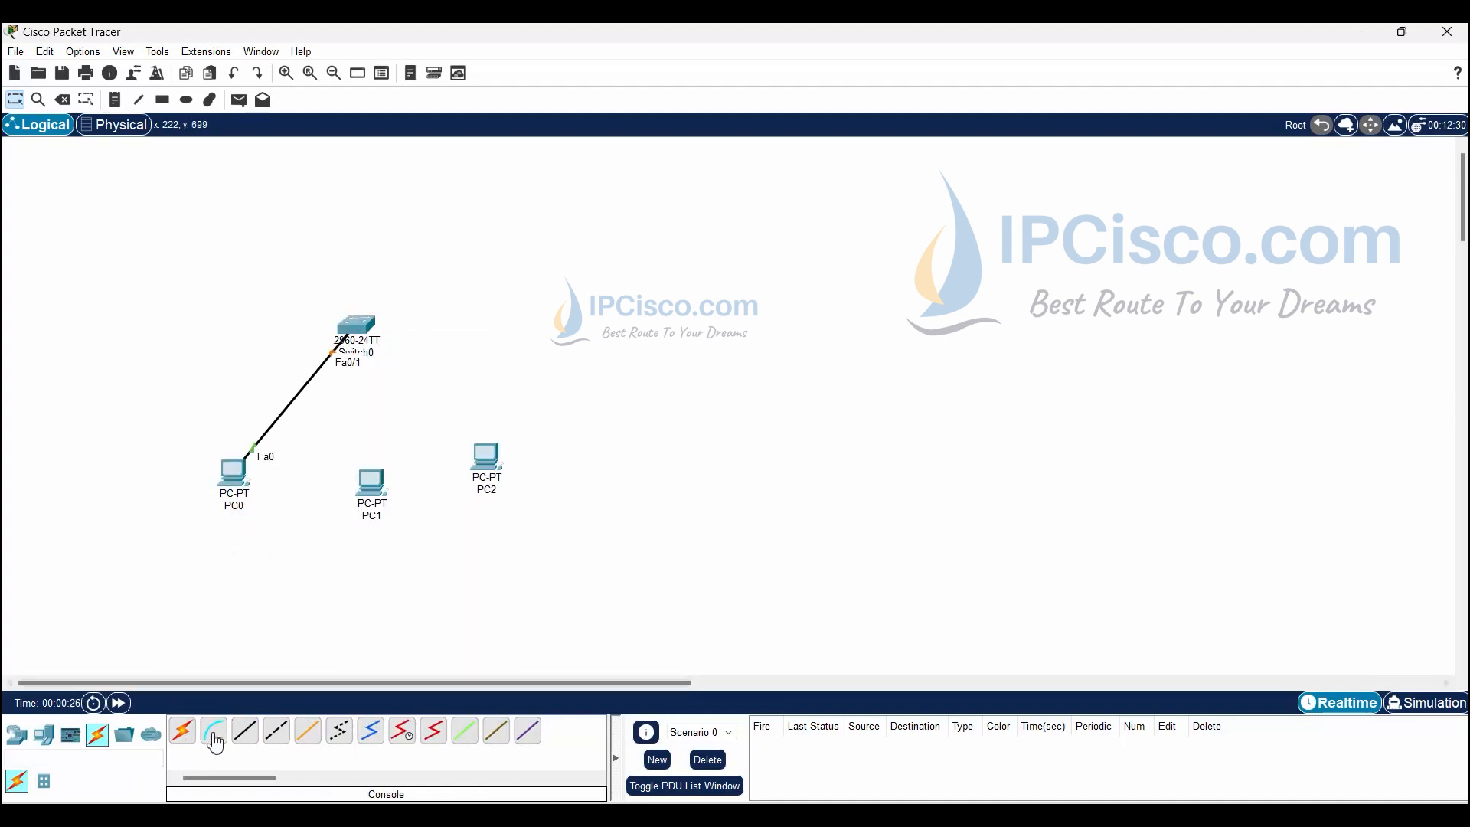
{"action": "left_click", "coordinate": [245, 731]}
{"action": "left_click", "coordinate": [360, 330]}
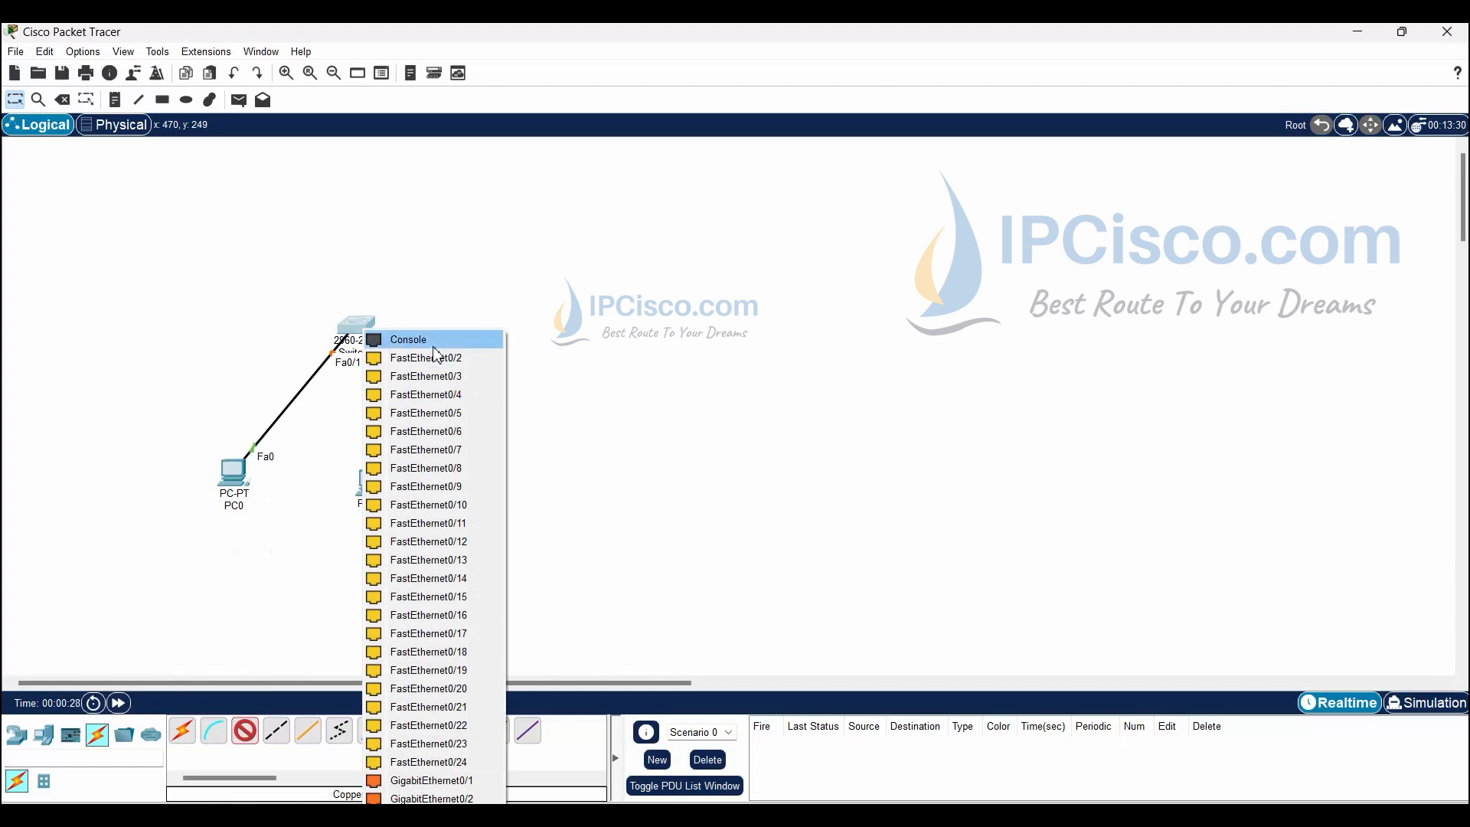
{"action": "left_click", "coordinate": [420, 359]}
{"action": "left_click", "coordinate": [373, 484]}
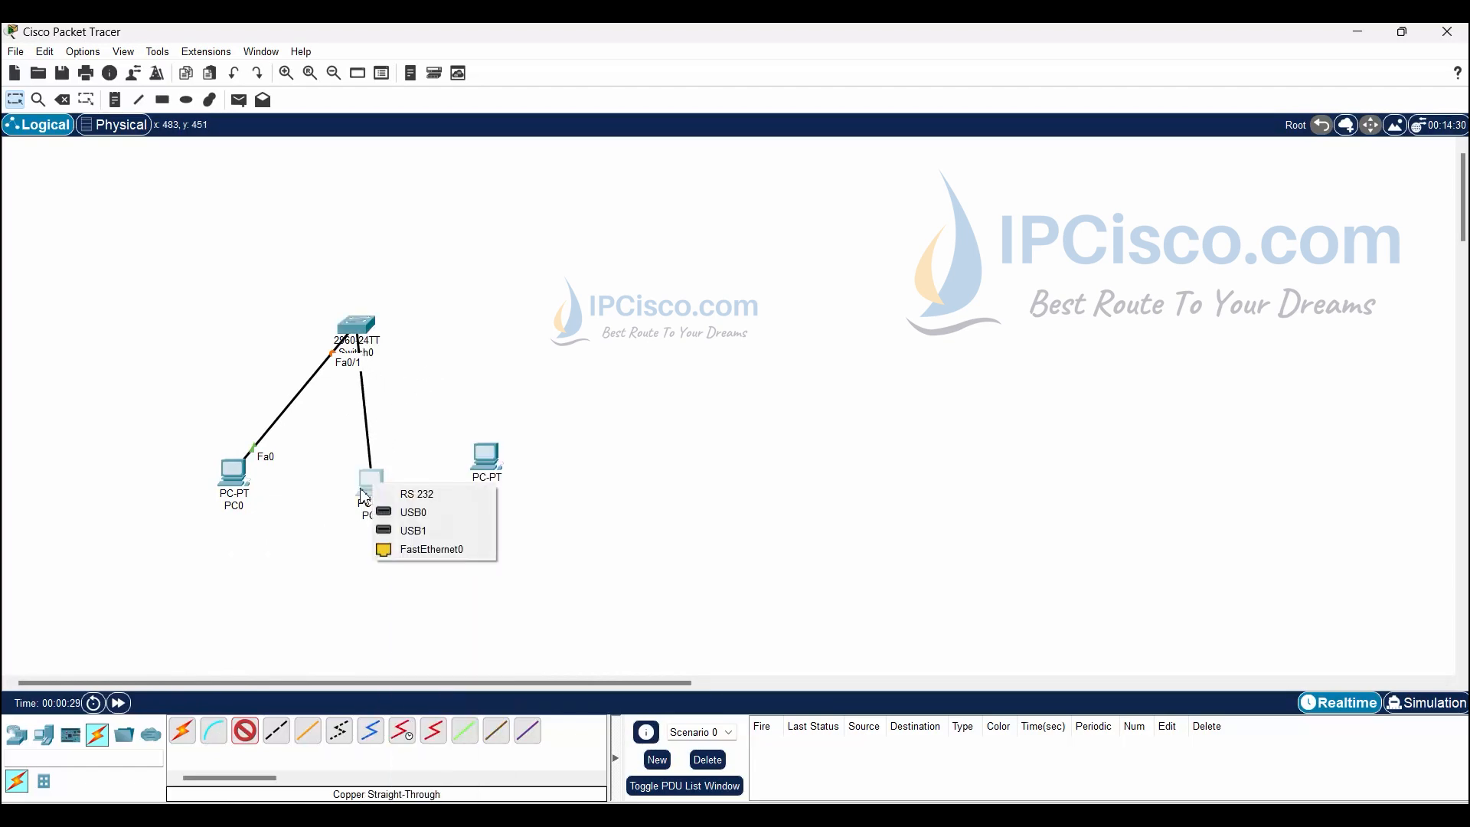
{"action": "left_click", "coordinate": [432, 548]}
- Cable Switch0 Fa0/3 to PC2's FastEthernet0 with copper straight-through
{"action": "left_click", "coordinate": [257, 733]}
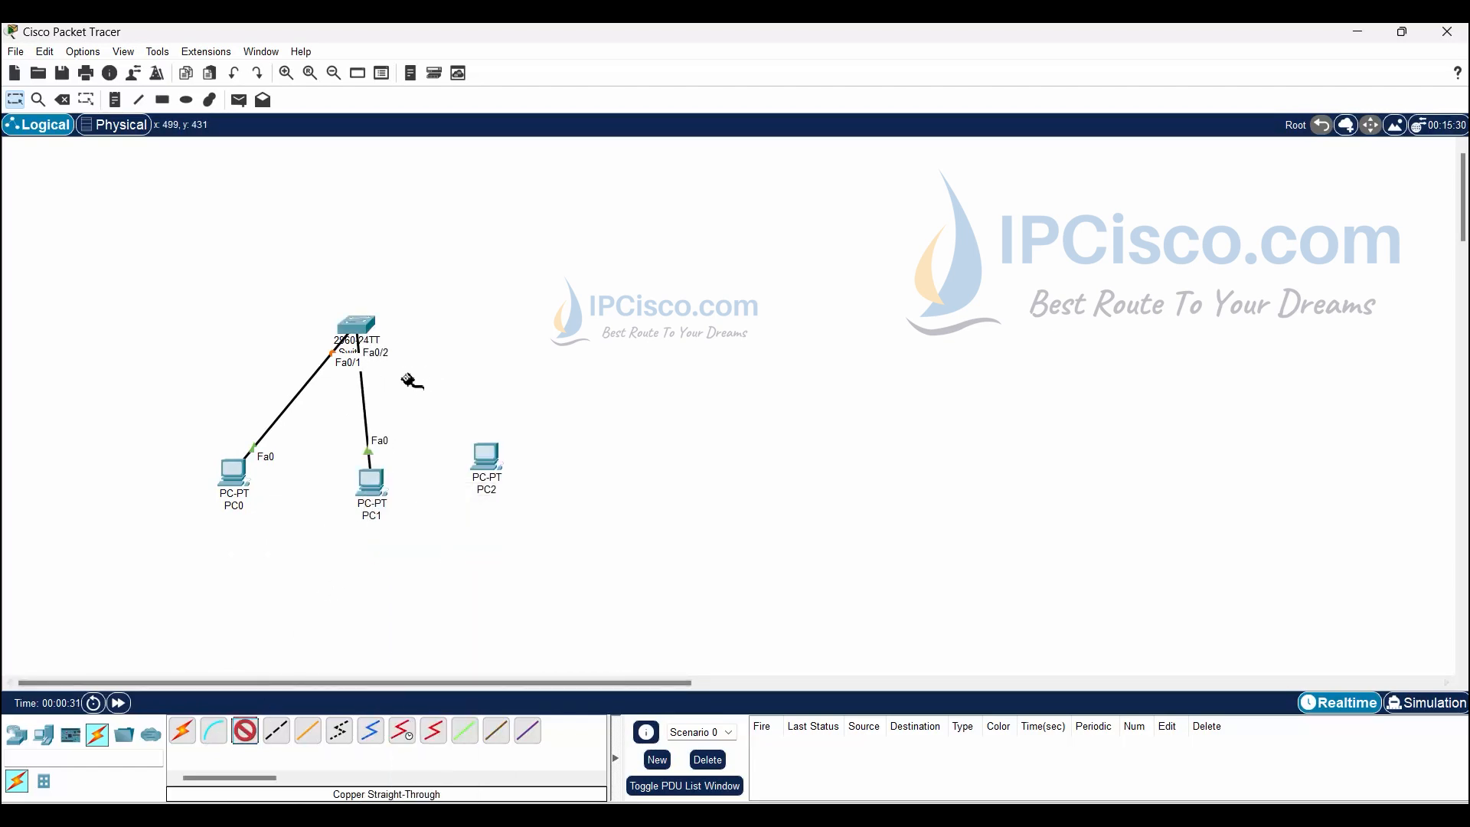
{"action": "left_click", "coordinate": [358, 329]}
{"action": "left_click", "coordinate": [498, 363]}
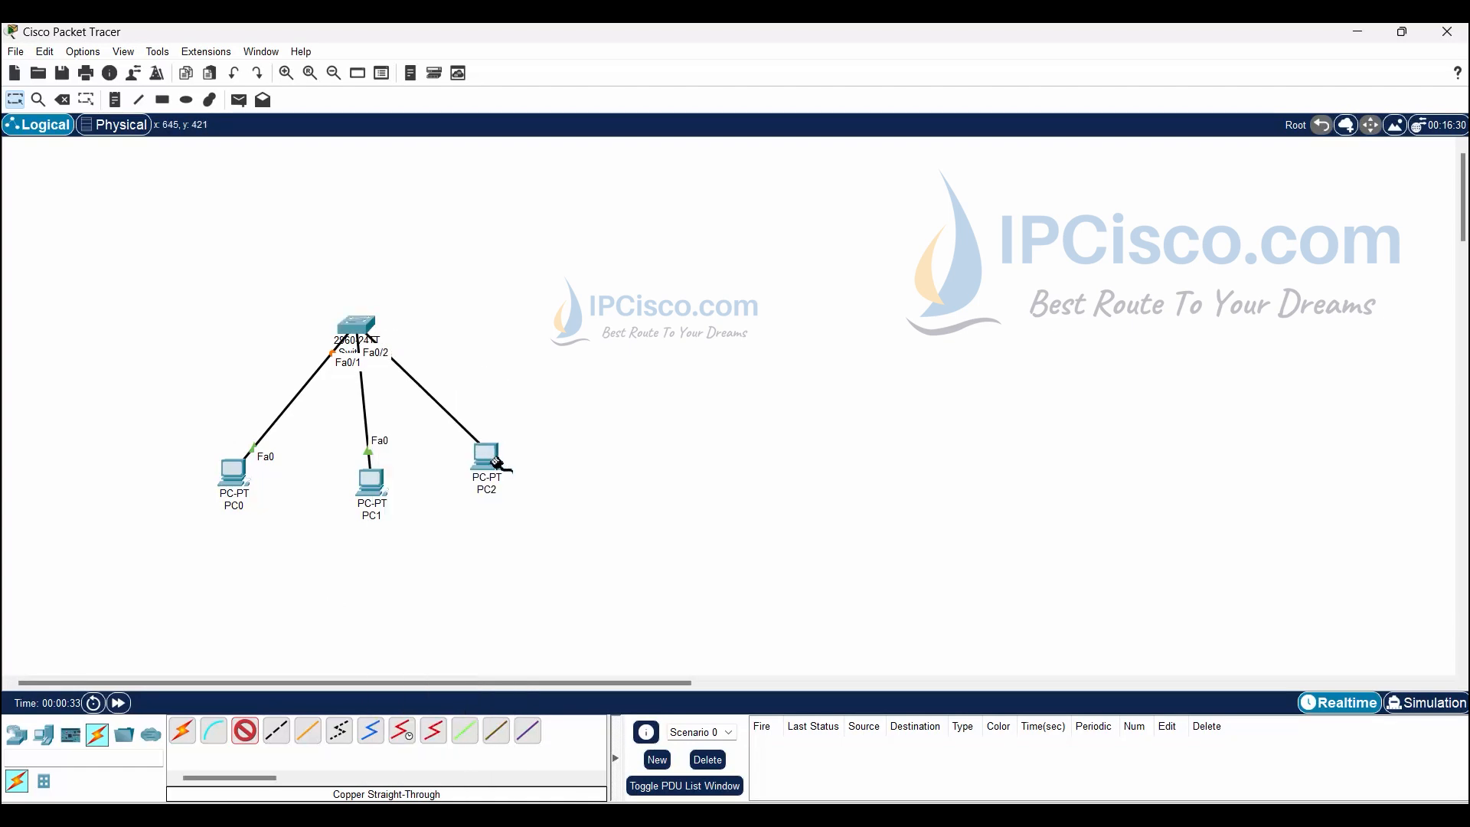
{"action": "left_click", "coordinate": [490, 460]}
{"action": "left_click", "coordinate": [567, 532]}
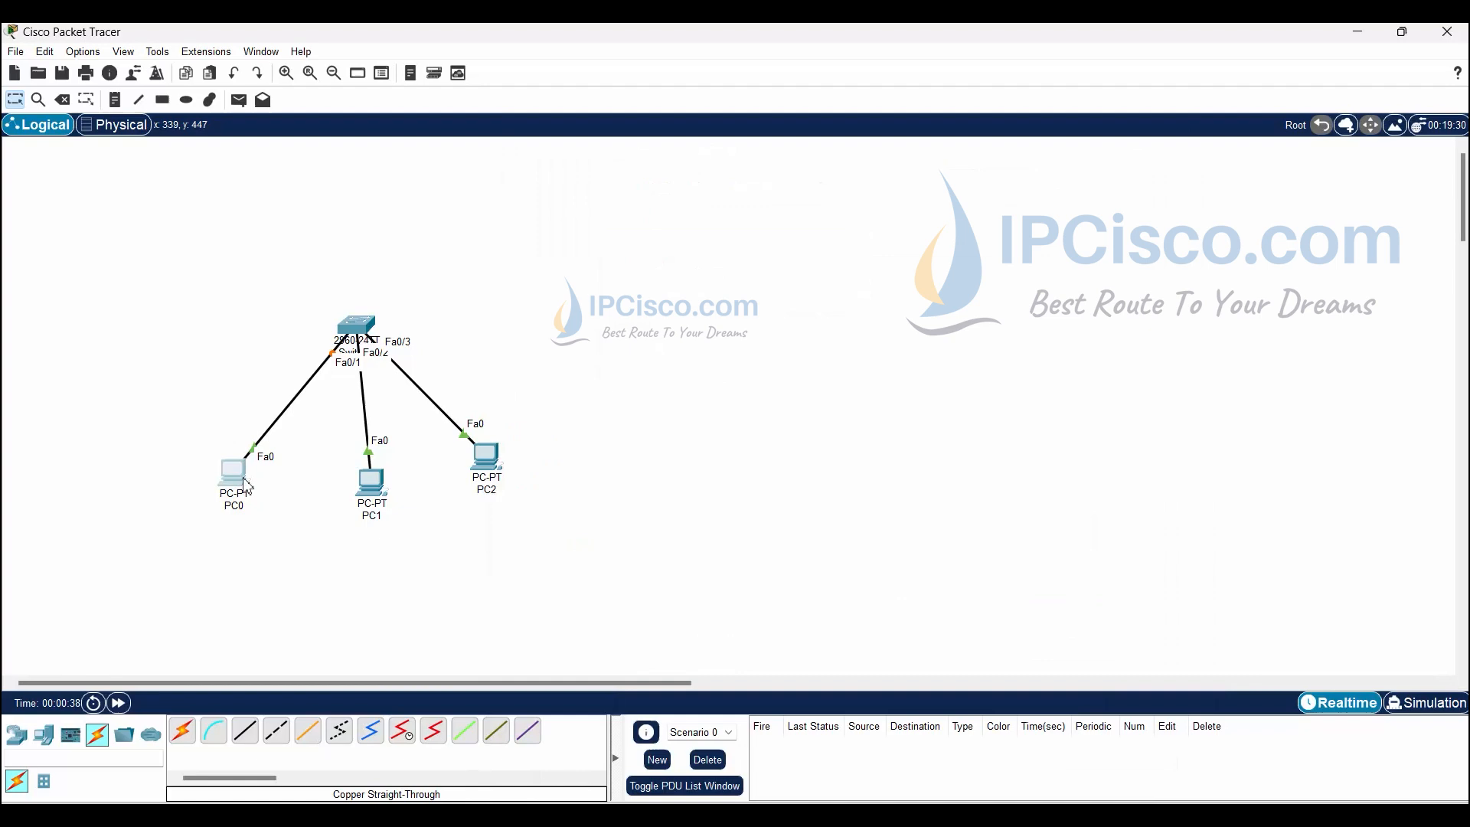
- Give PC0 IPv4 address 10.0.0.1 with subnet mask 255.255.255.0
{"action": "left_click", "coordinate": [247, 486]}
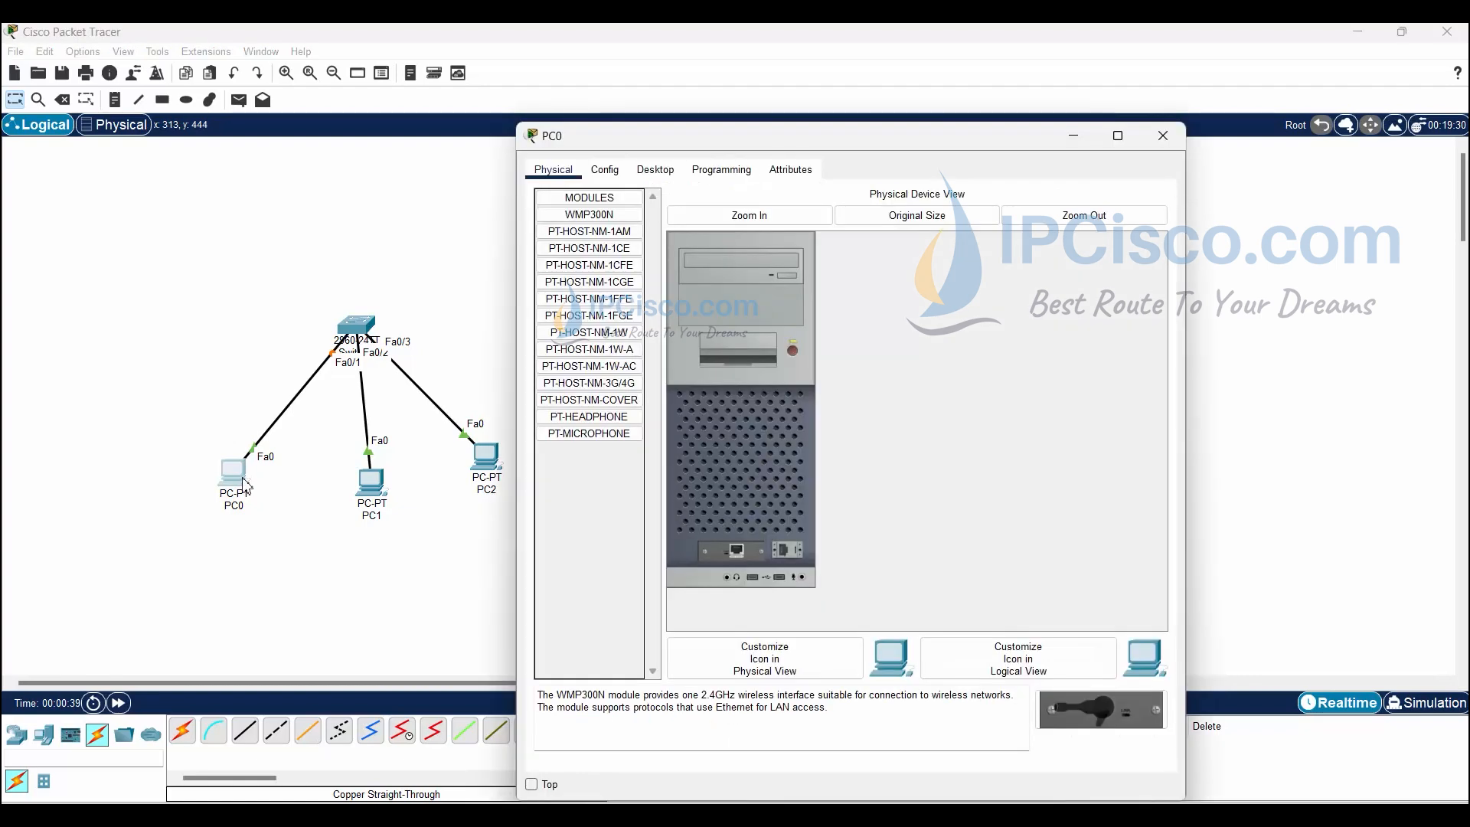
{"action": "left_click", "coordinate": [651, 169]}
{"action": "left_click", "coordinate": [629, 264]}
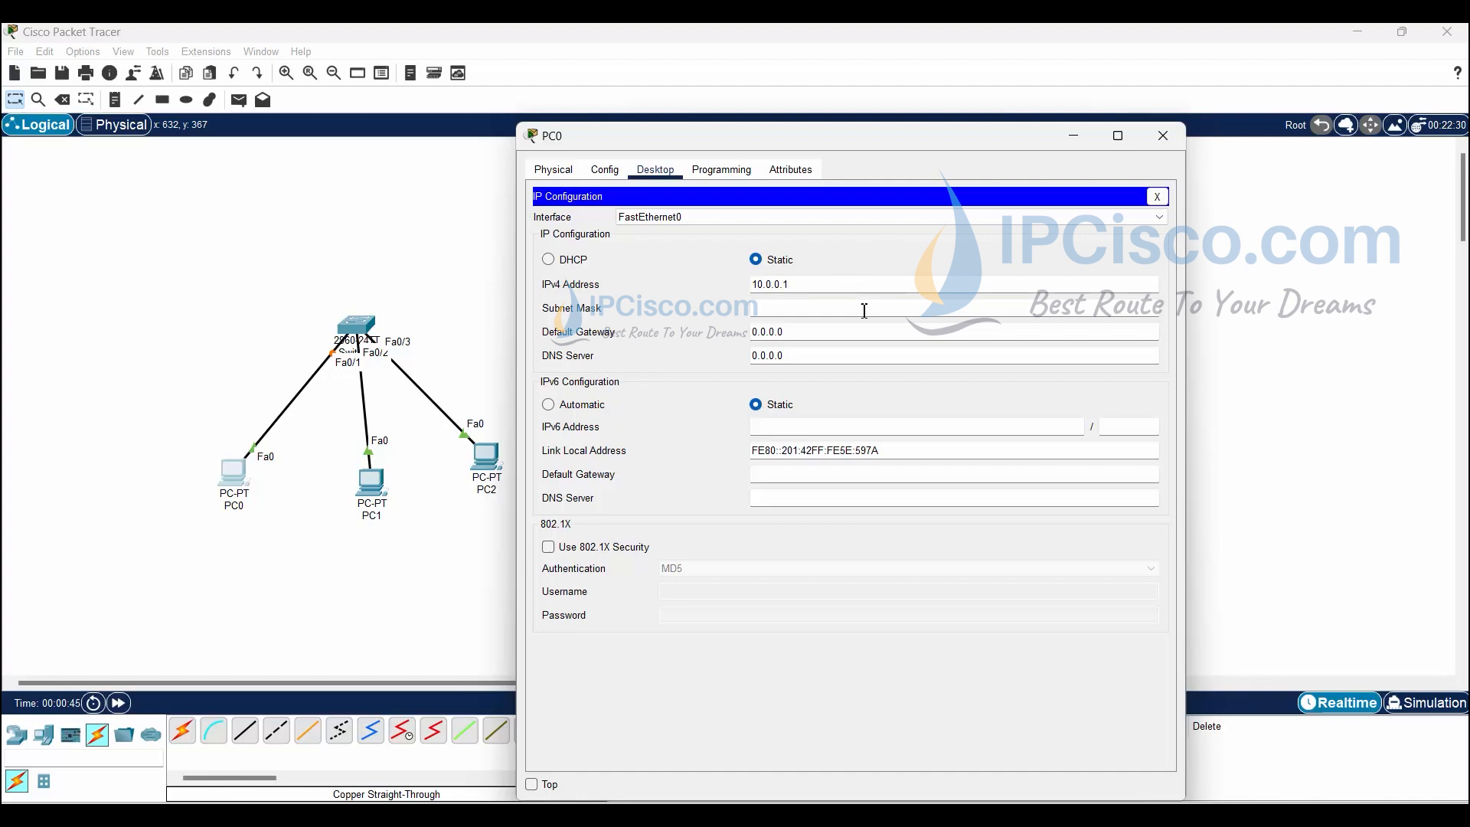
{"action": "left_click", "coordinate": [865, 310]}
{"action": "left_click_drag", "start_coordinate": [773, 307], "coordinate": [891, 287]}
{"action": "type", "text": "255.255.255.0"}
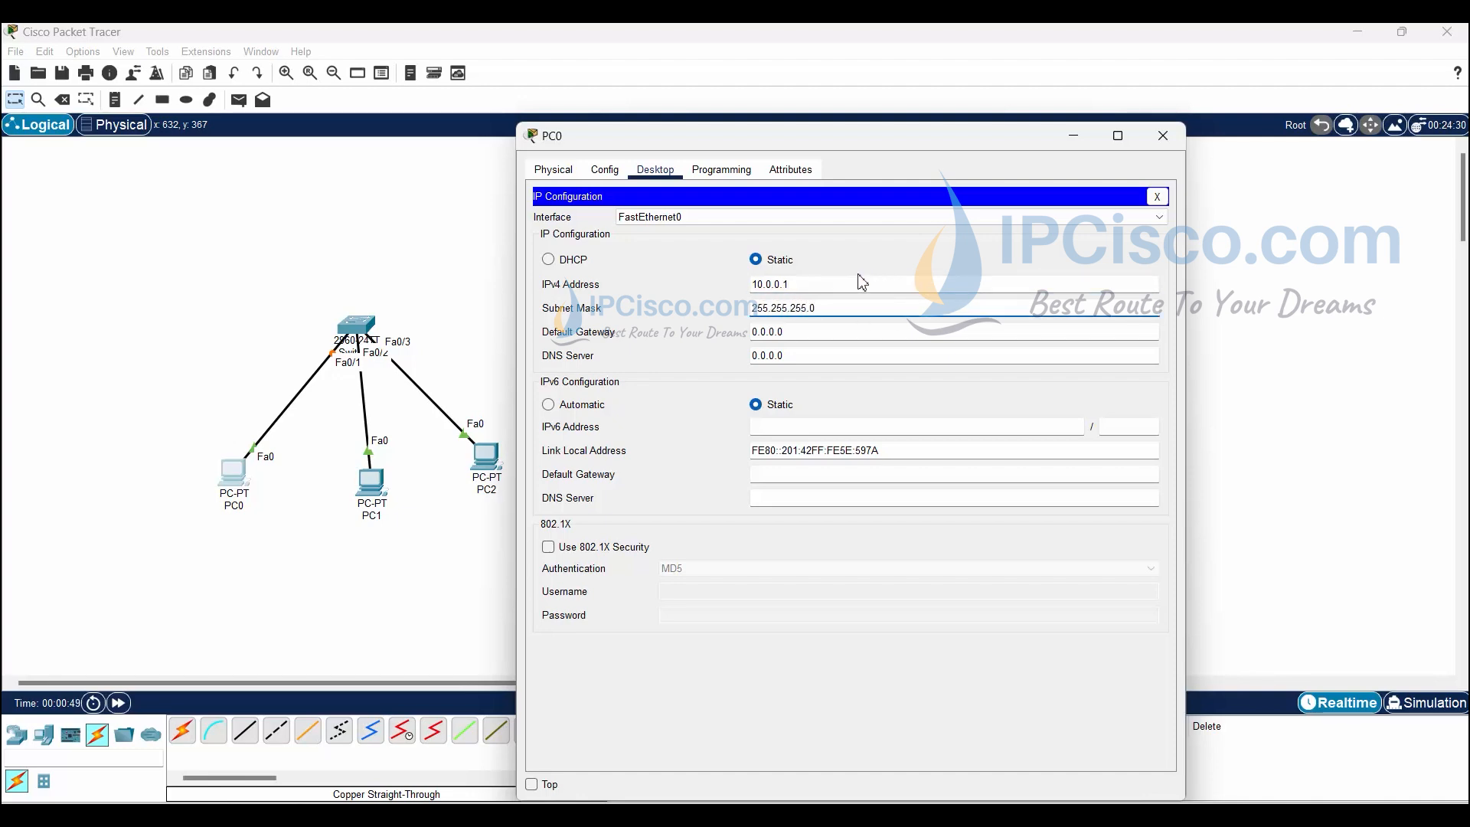
{"action": "left_click_drag", "start_coordinate": [862, 284], "coordinate": [740, 281]}
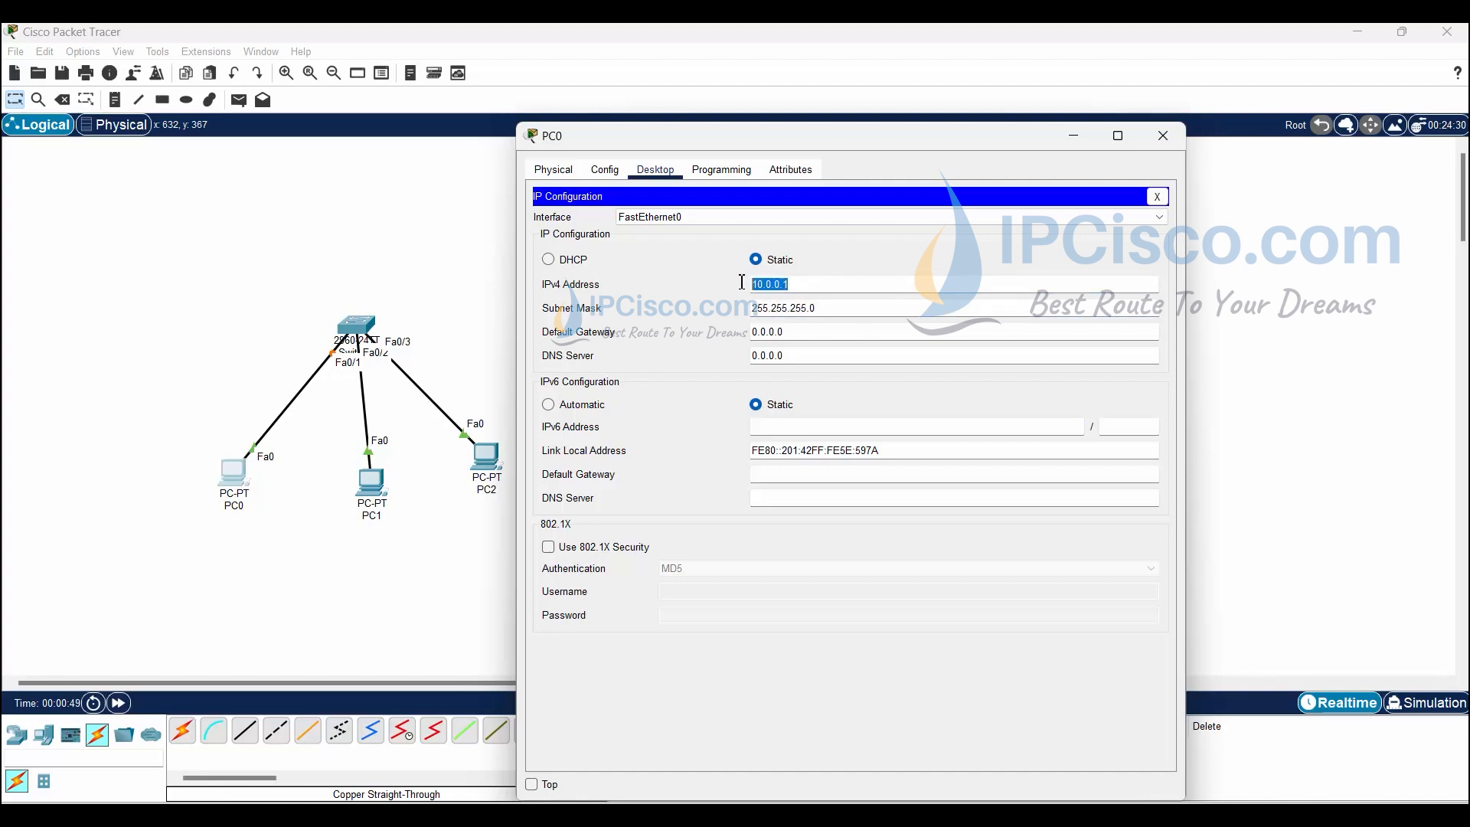
{"action": "left_click", "coordinate": [1159, 208]}
{"action": "left_click", "coordinate": [1163, 135]}
- Give PC1 IPv4 address 10.0.0.2 with subnet mask 255.255.255.0
{"action": "left_click", "coordinate": [371, 483]}
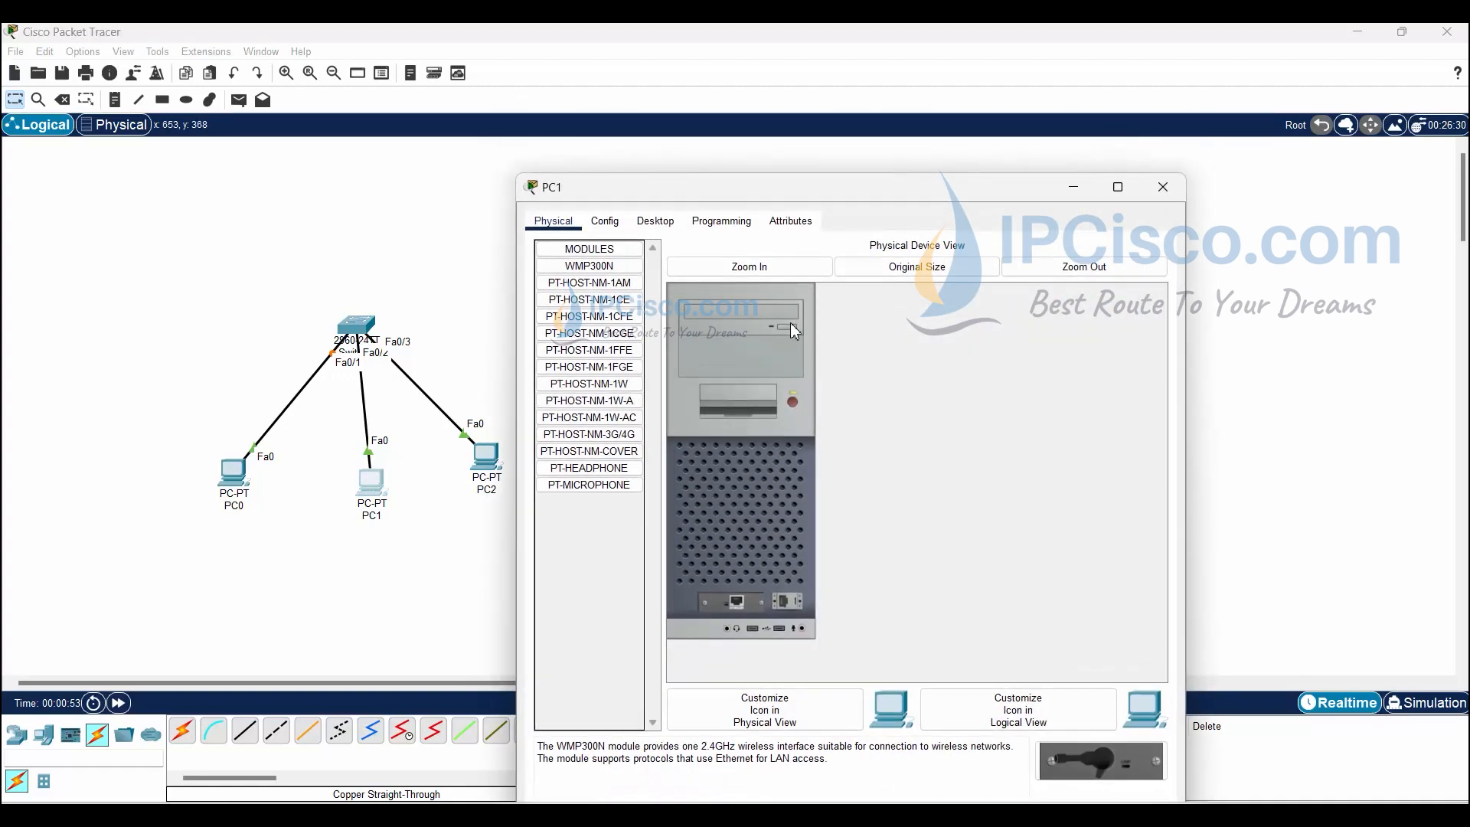
{"action": "left_click", "coordinate": [655, 220]}
{"action": "left_click", "coordinate": [614, 316]}
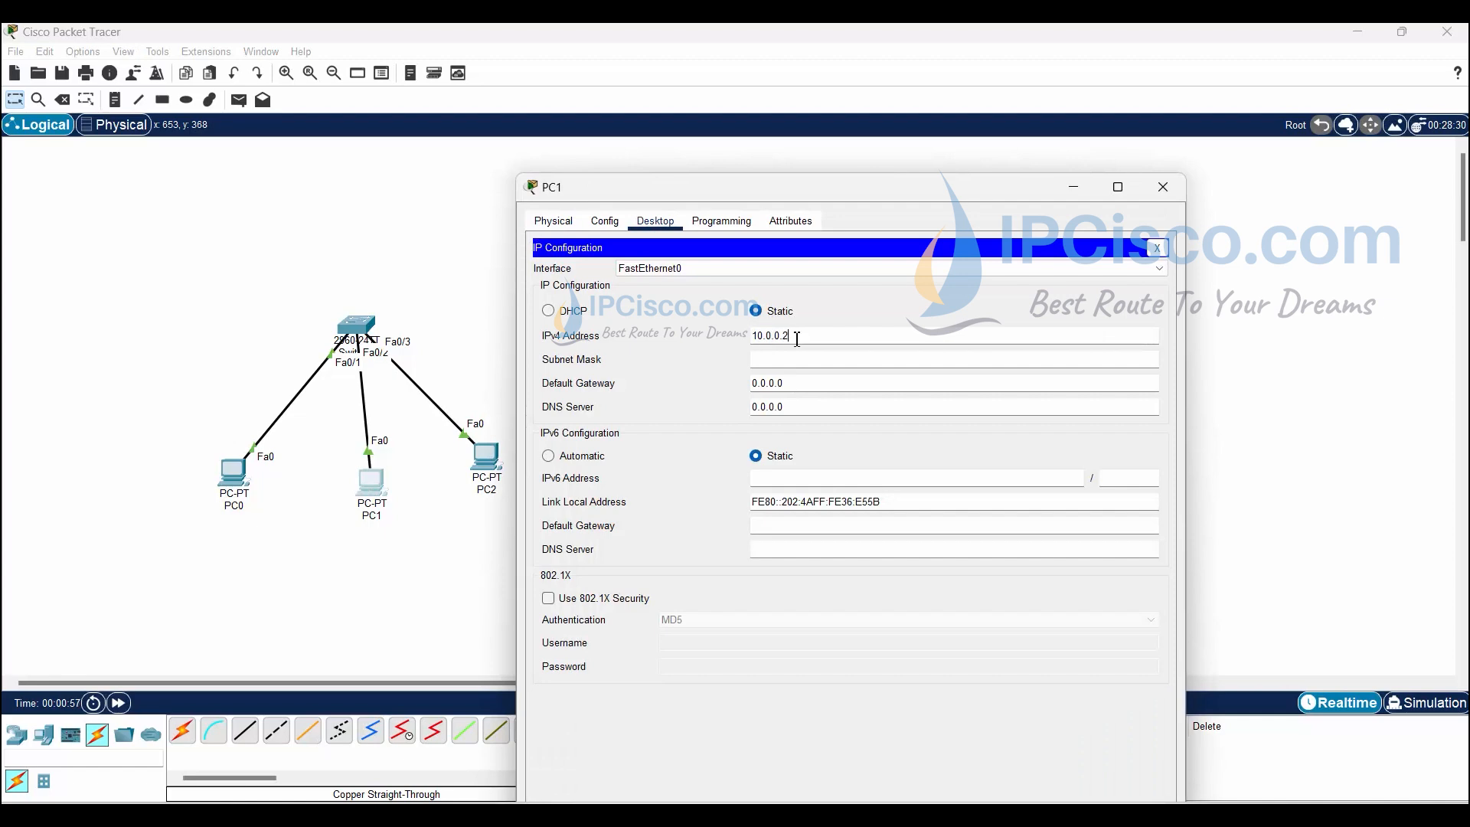
{"action": "left_click", "coordinate": [854, 361]}
{"action": "left_click_drag", "start_coordinate": [774, 366], "coordinate": [818, 366]}
{"action": "type", "text": ".255.255.0"}
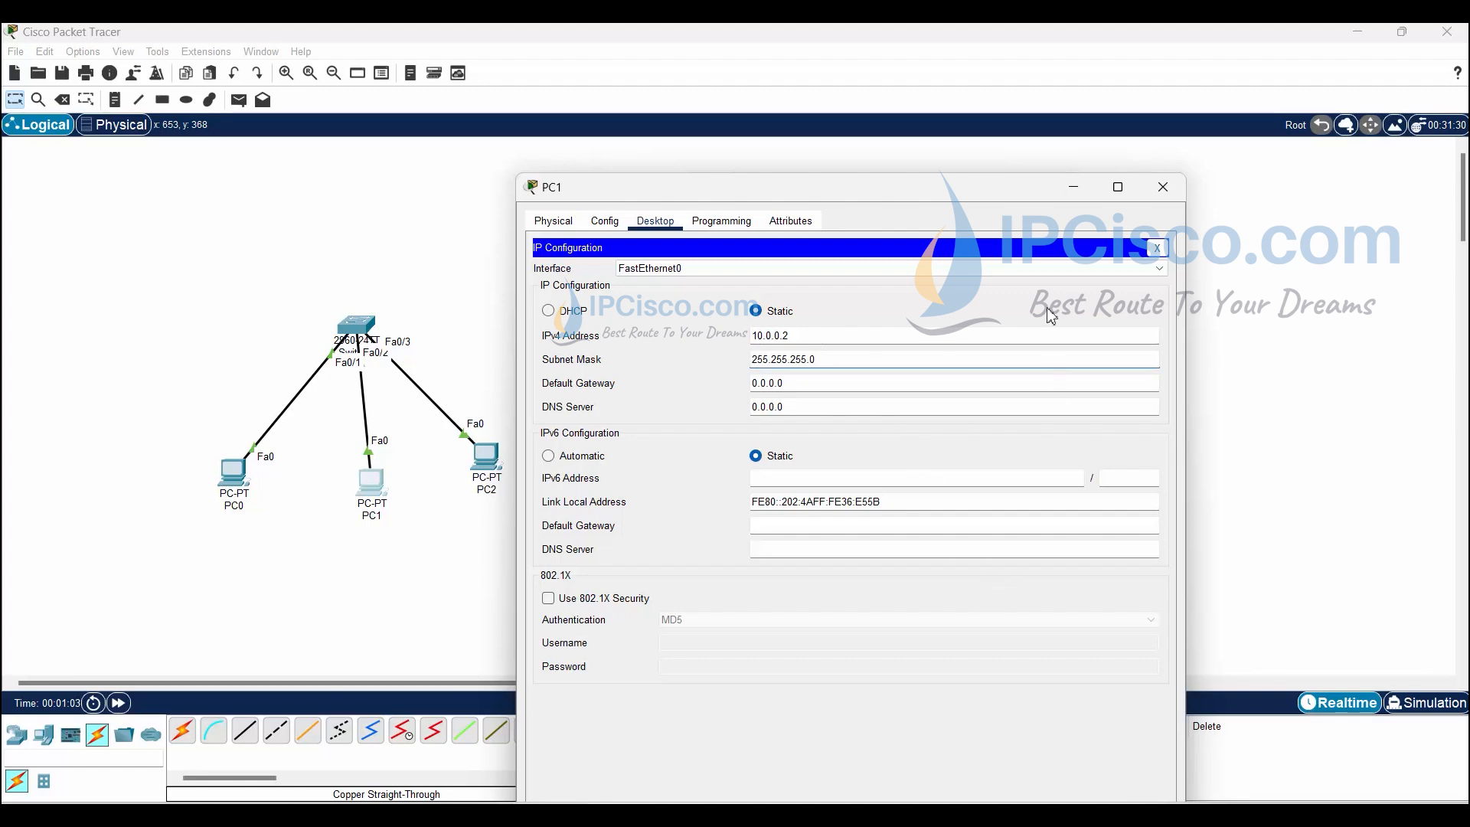
{"action": "left_click", "coordinate": [1163, 187]}
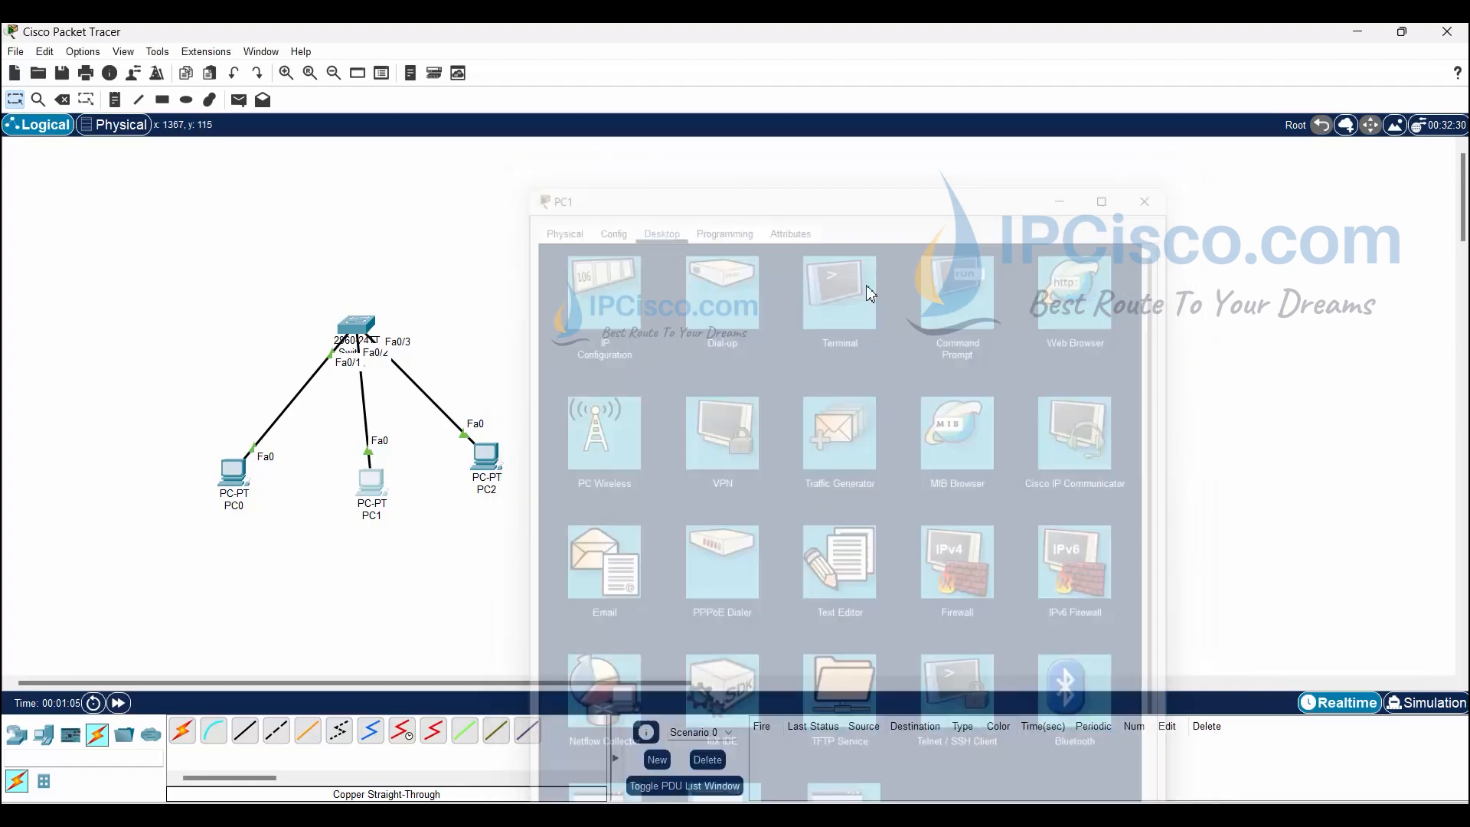
- Give PC2 IPv4 address 10.0.0.3 with subnet mask 255.255.255.0
{"action": "left_click", "coordinate": [486, 457]}
{"action": "left_click", "coordinate": [655, 170]}
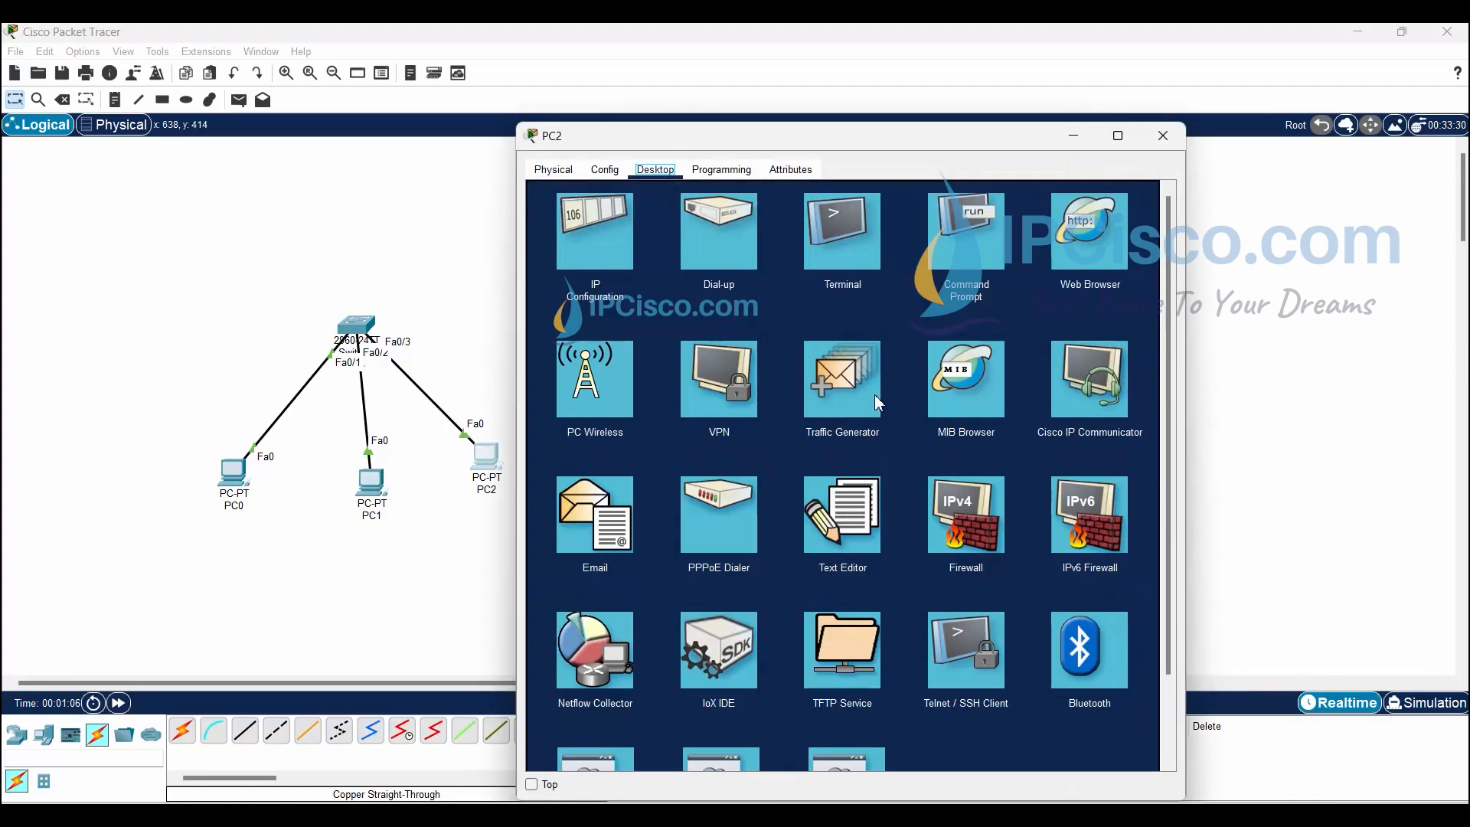
{"action": "left_click", "coordinate": [595, 229]}
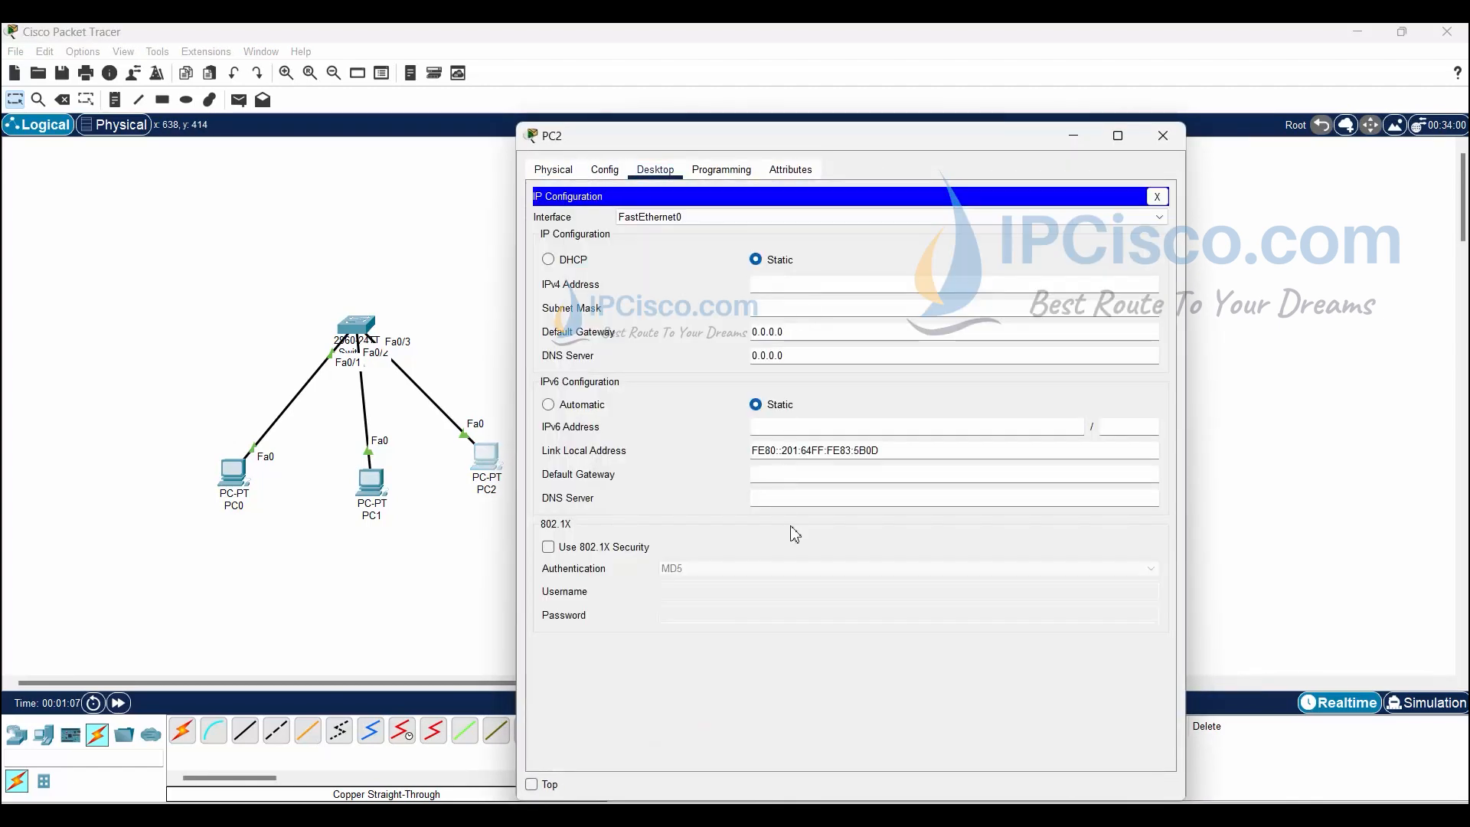
{"action": "left_click", "coordinate": [791, 291]}
{"action": "type", "text": "10.0.0."}
{"action": "left_click", "coordinate": [797, 306]}
{"action": "type", "text": "10.0.0.1"}
{"action": "left_click_drag", "start_coordinate": [778, 310], "coordinate": [938, 271]}
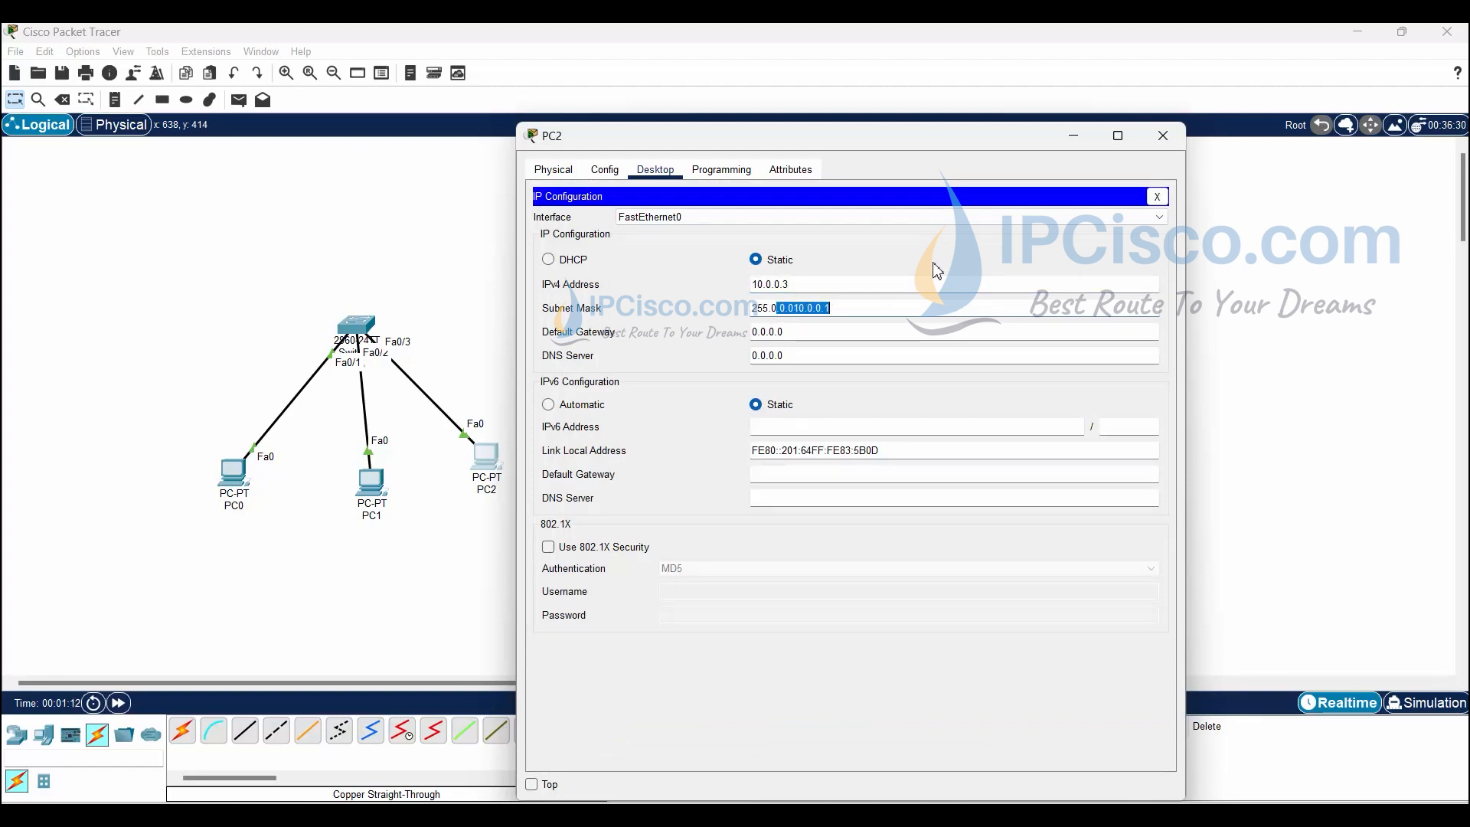
{"action": "key", "text": "BackSpace"}
{"action": "key", "text": "BackSpace"}
{"action": "type", "text": "255.255.0"}
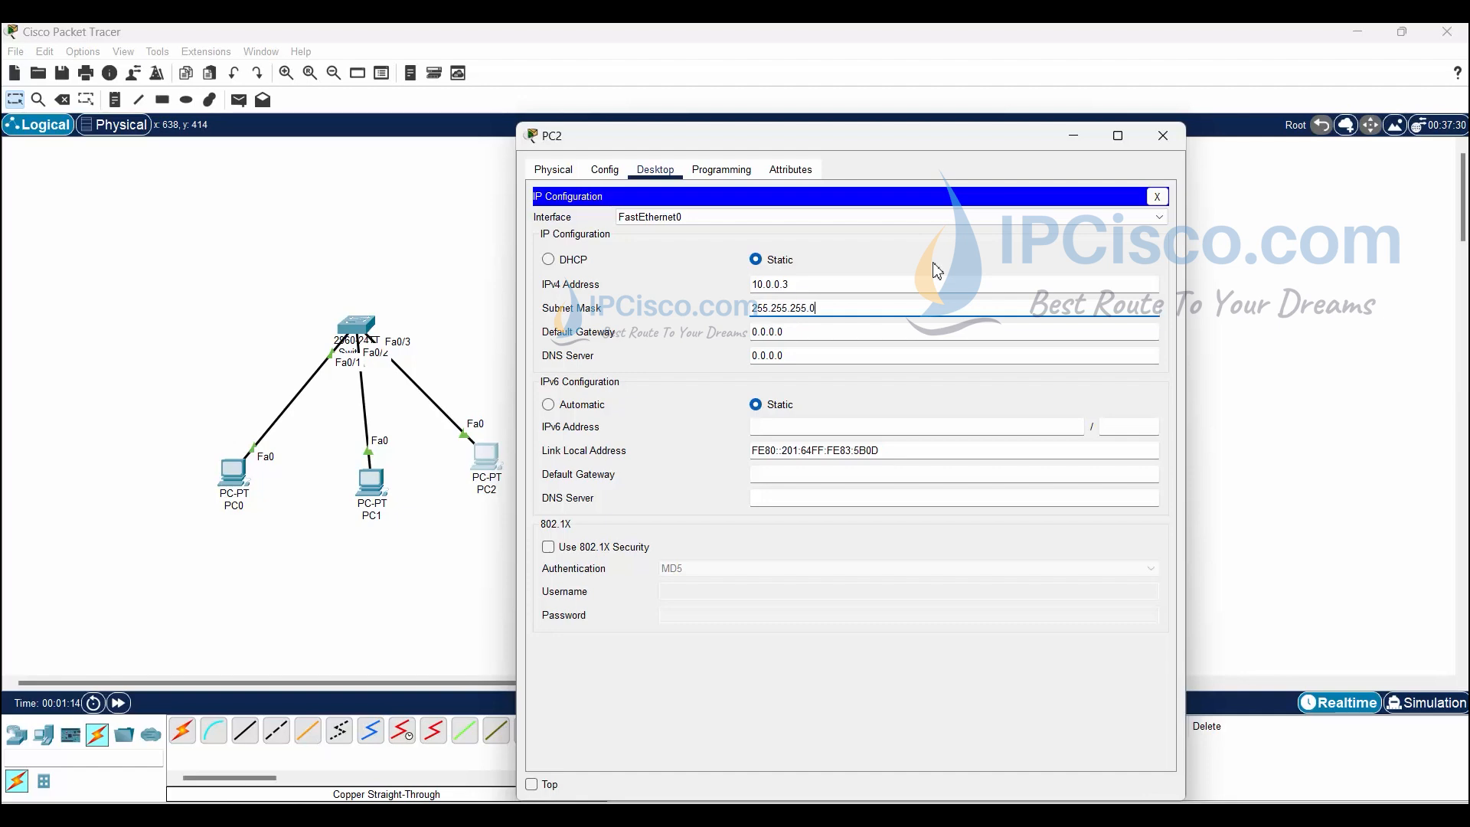
{"action": "left_click", "coordinate": [1163, 135]}
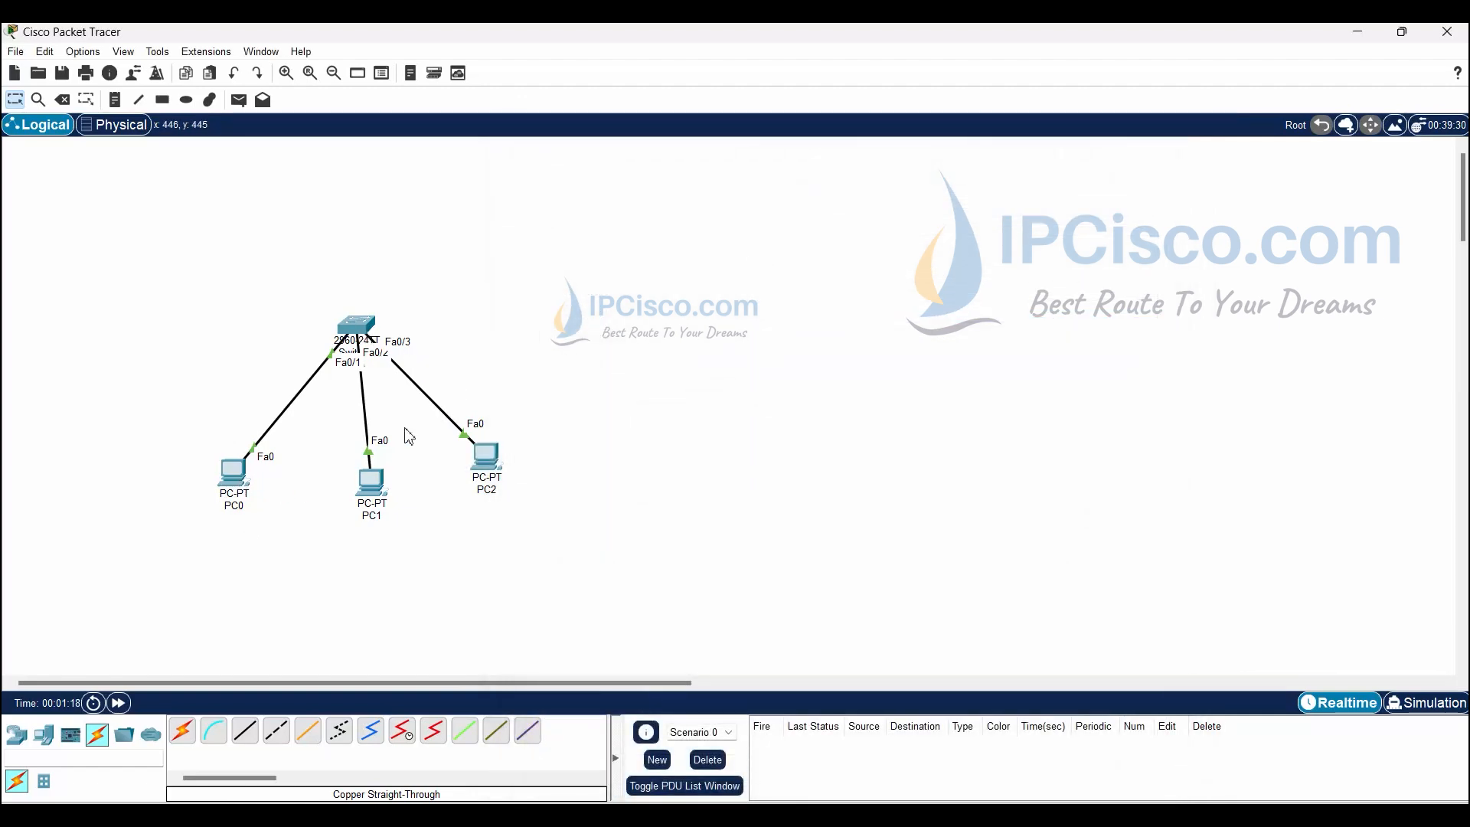
- Run ipconfig in PC0's command prompt to confirm its address
{"action": "left_click", "coordinate": [236, 467]}
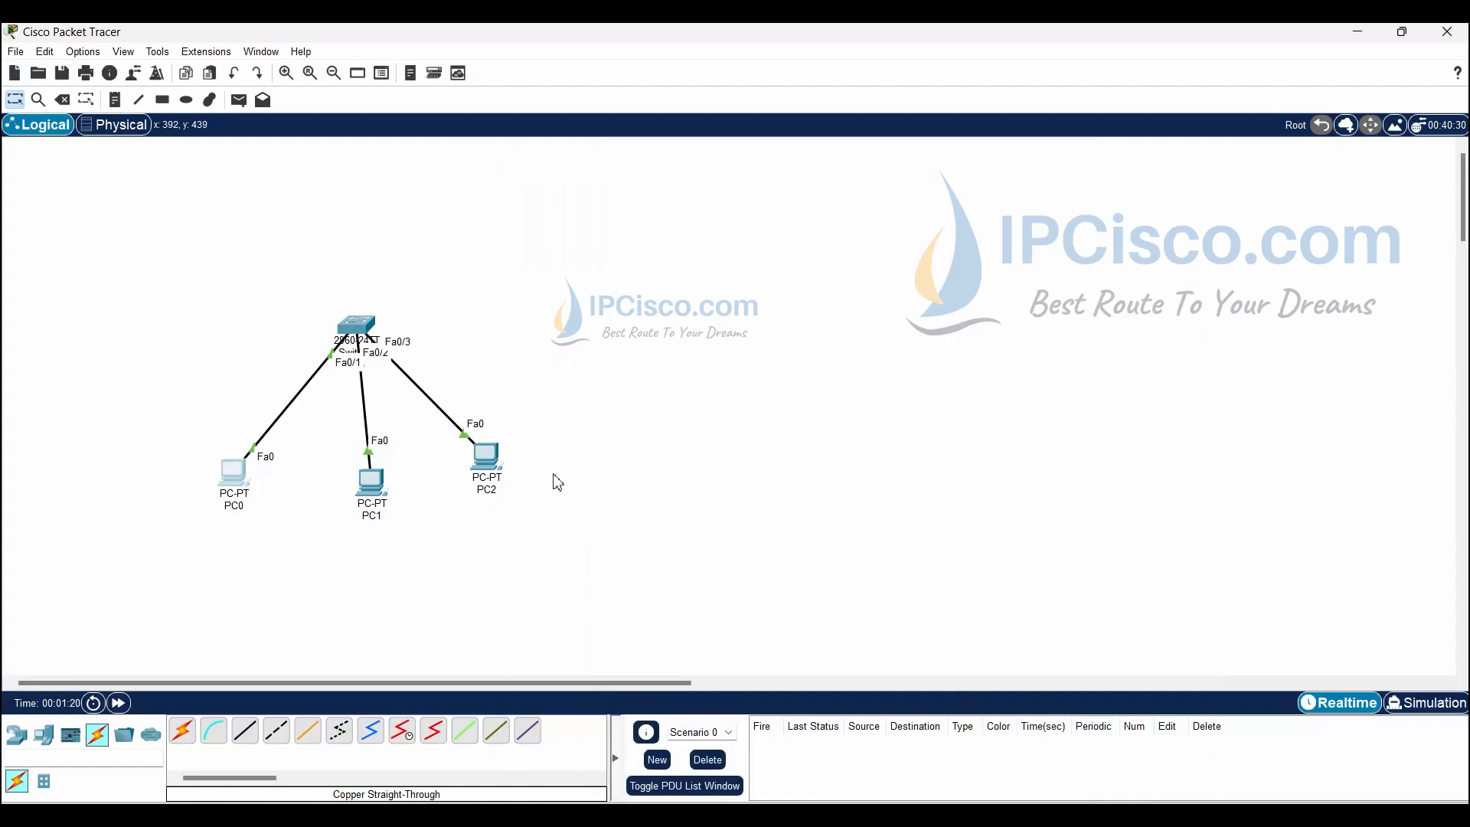
{"action": "left_click", "coordinate": [244, 481]}
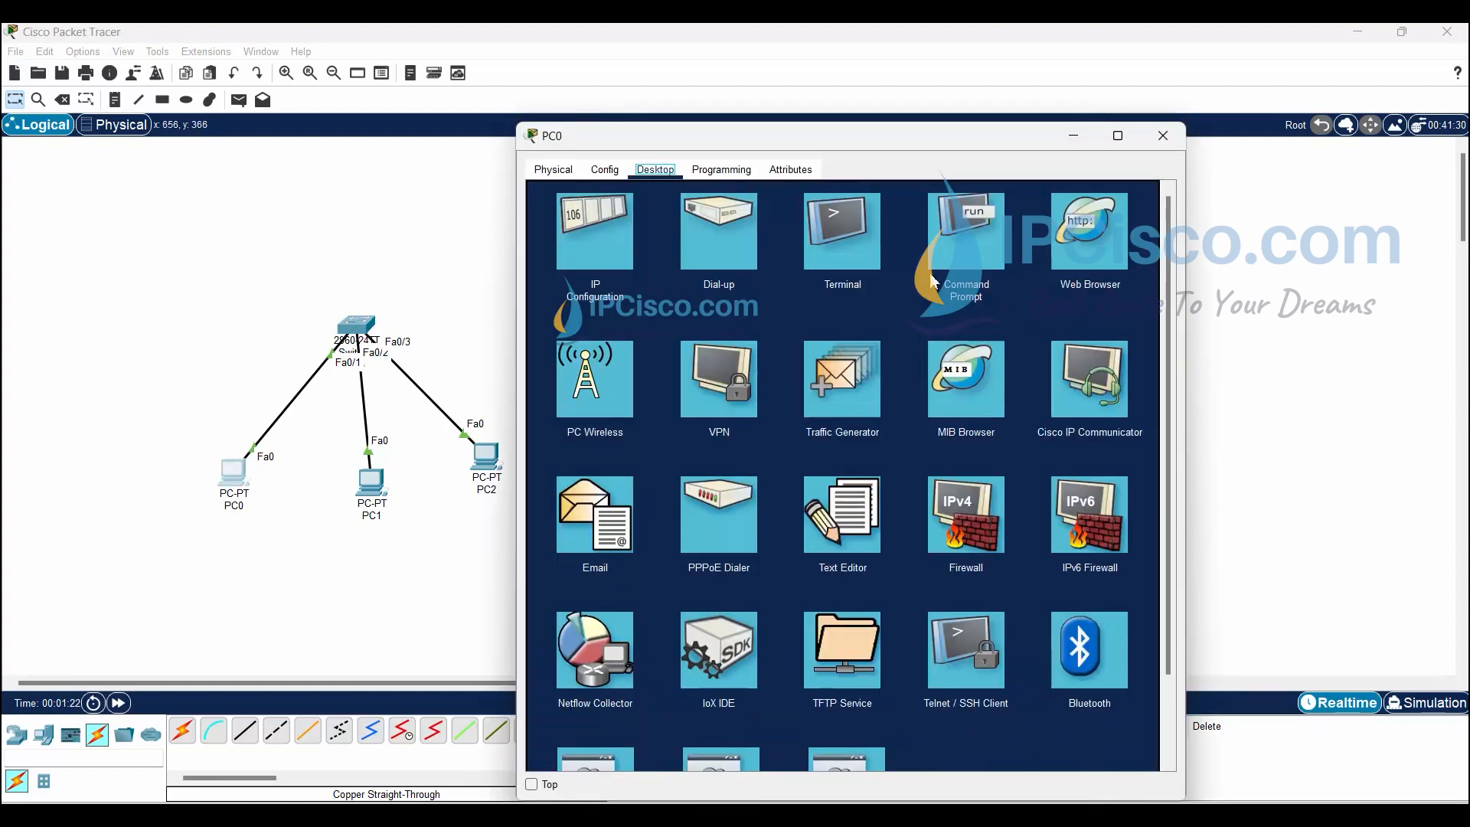
{"action": "left_click", "coordinate": [957, 261]}
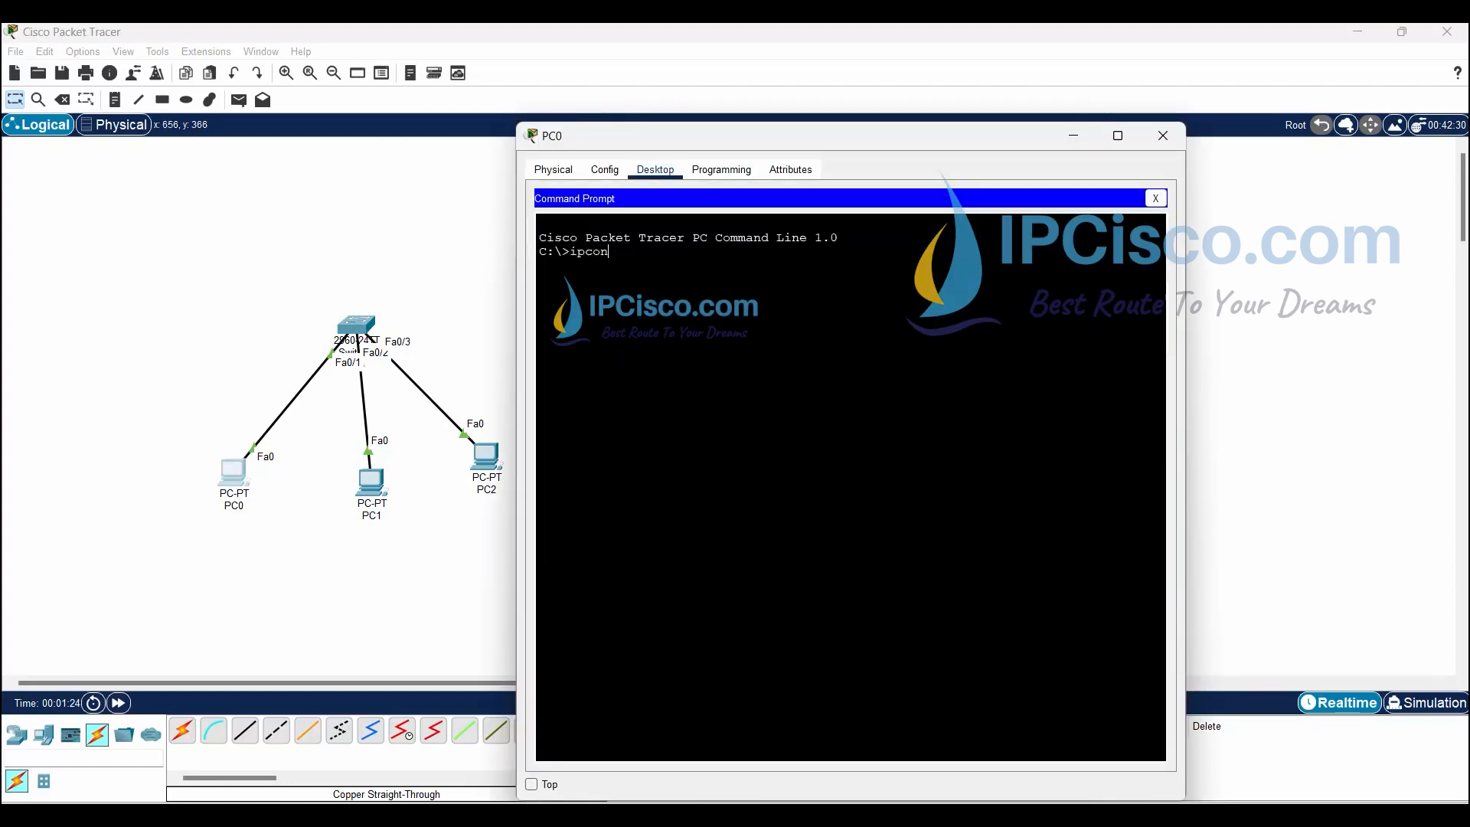
{"action": "type", "text": "ipconfig"}
{"action": "key", "text": "Return"}
- Ping 10.0.0.2 and 10.0.0.3 from PC0, then close its window
{"action": "type", "text": "ping"}
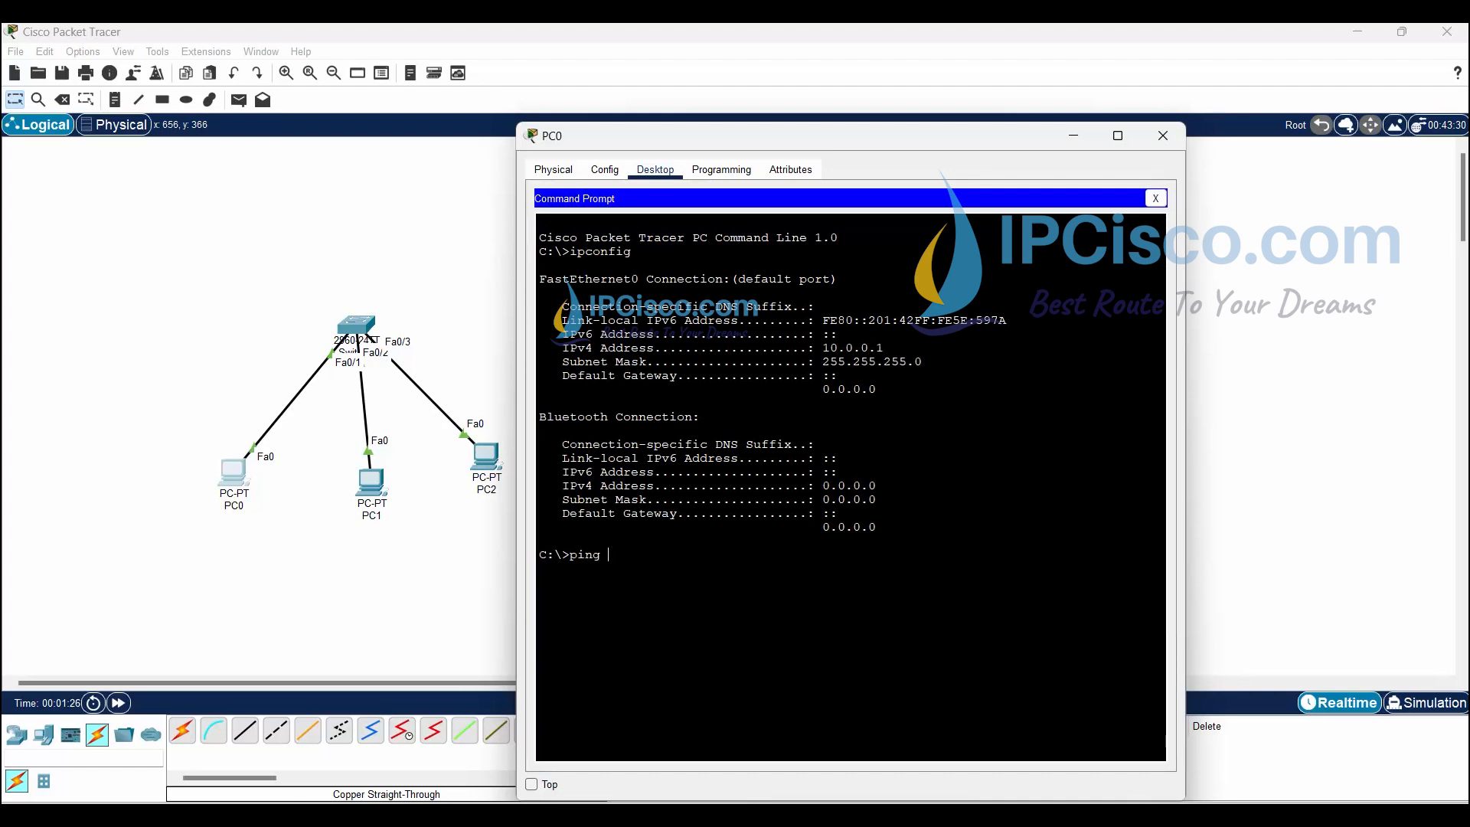
{"action": "type", "text": " 10.0.0.2"}
{"action": "key", "text": "Return"}
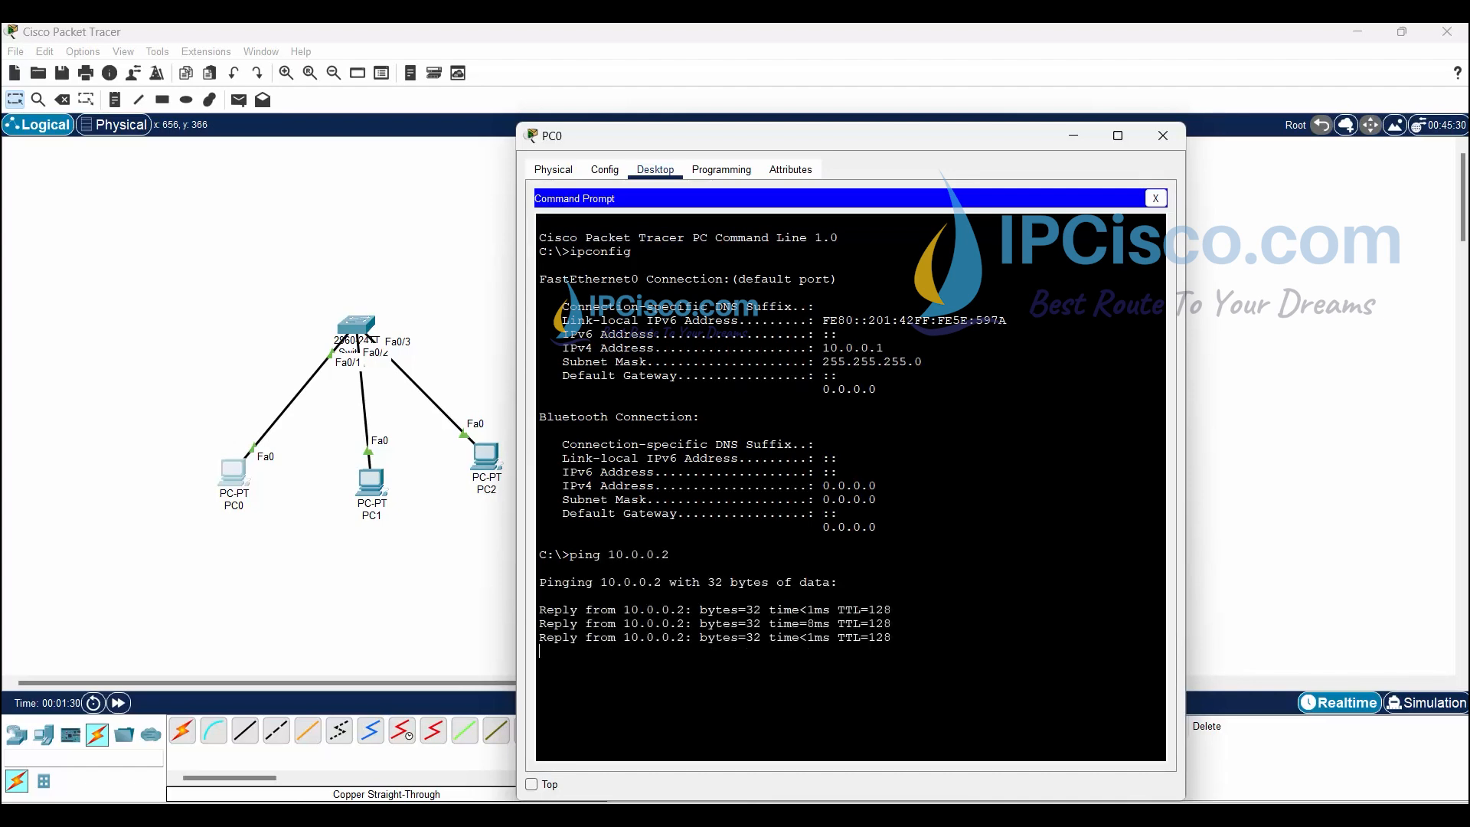
{"action": "key", "text": "Return"}
{"action": "key", "text": "Up"}
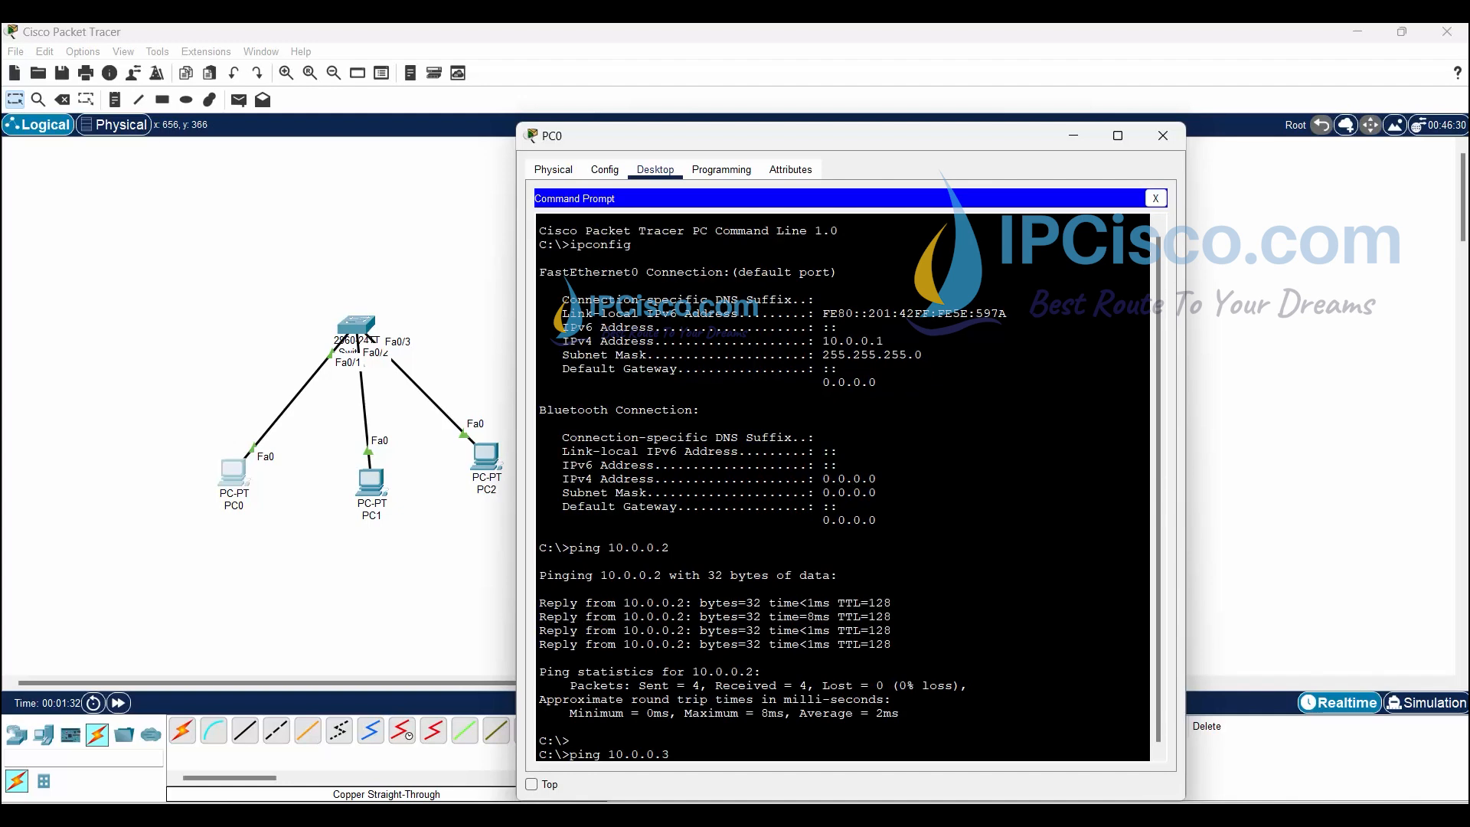
{"action": "type", "text": "3"}
{"action": "key", "text": "Return"}
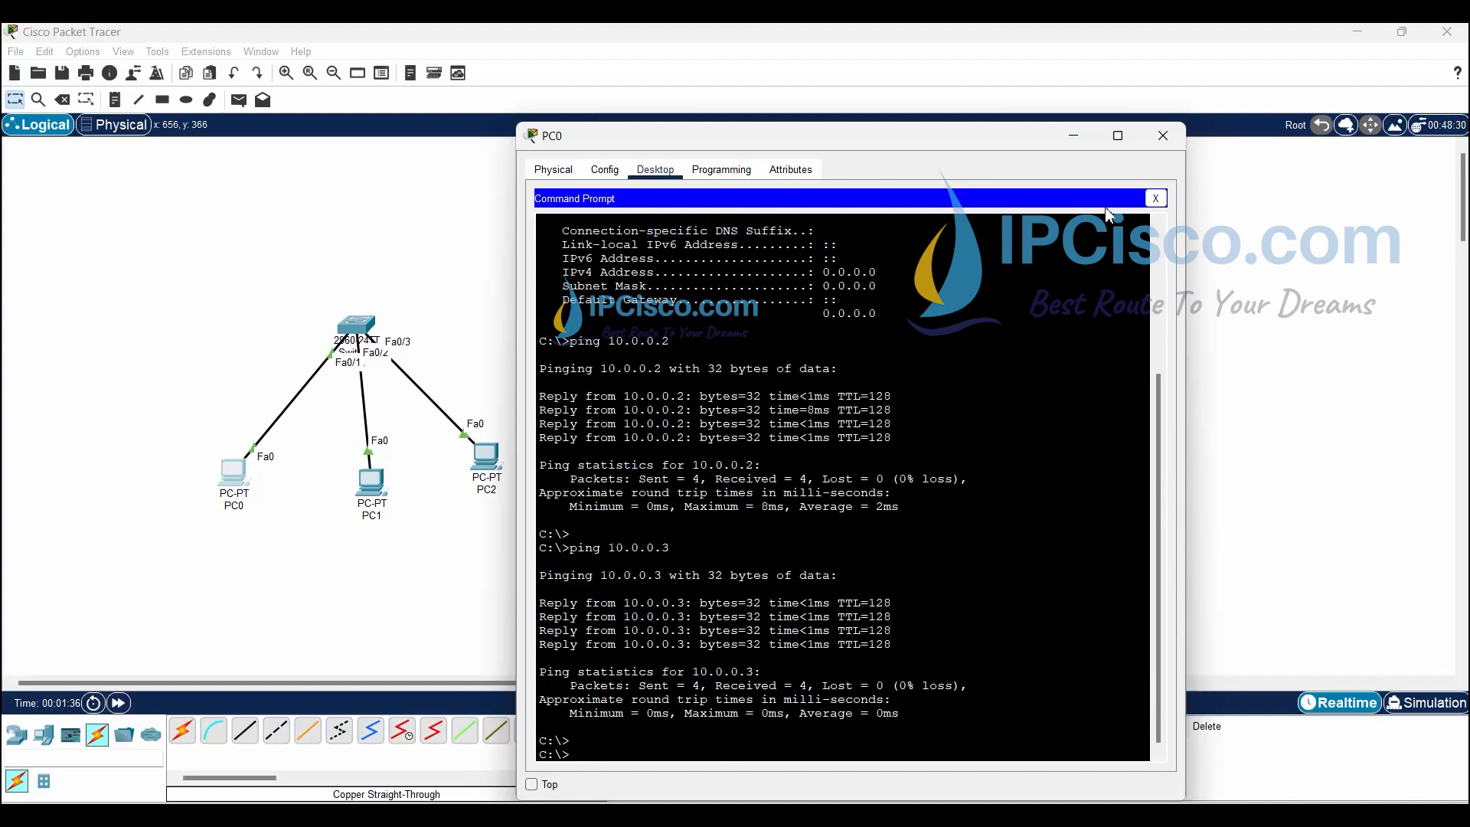
{"action": "left_click", "coordinate": [1155, 199]}
{"action": "left_click", "coordinate": [1163, 136]}
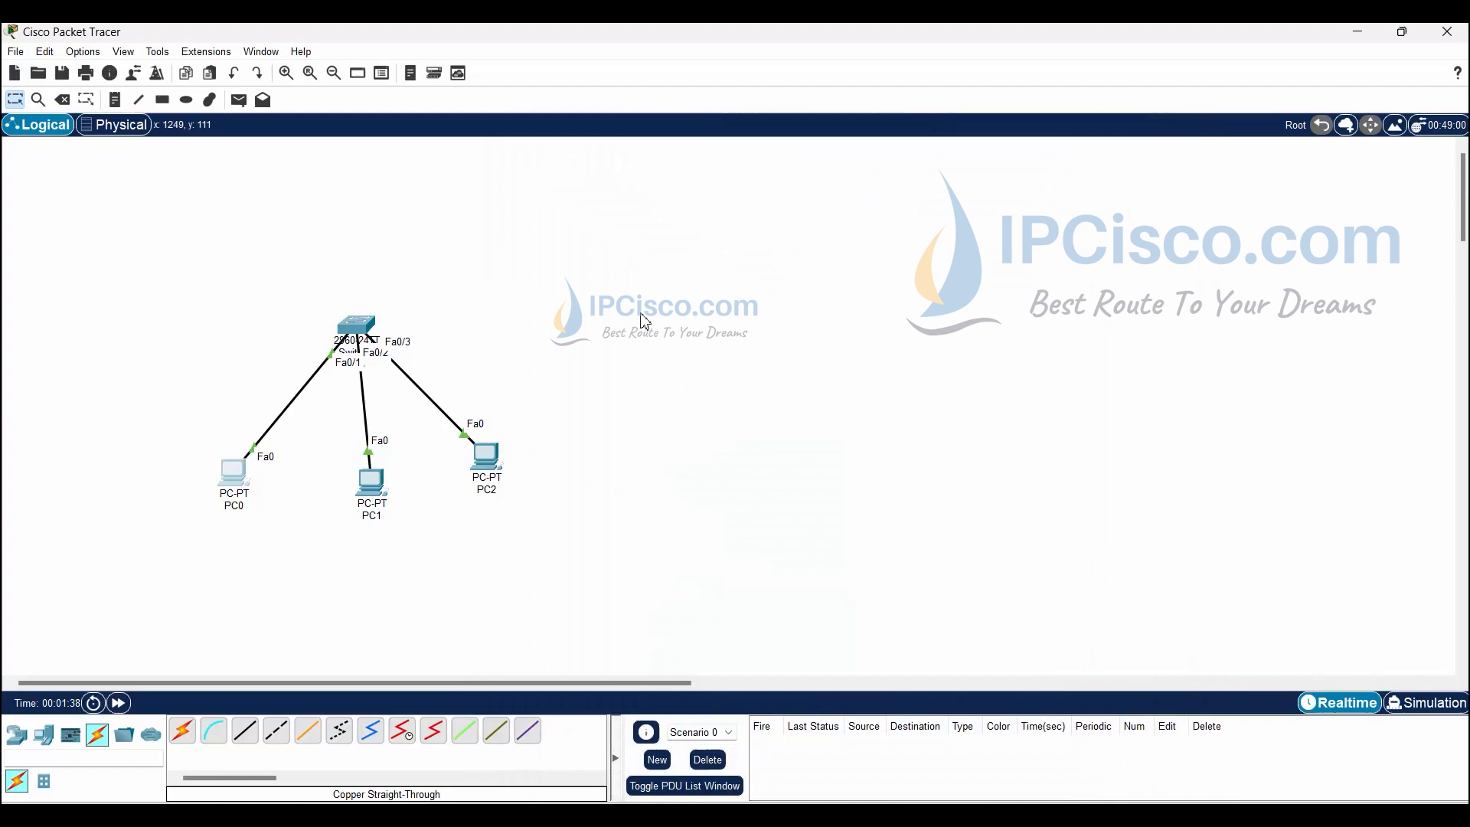
- Open Switch0's CLI and enter privileged mode with enable
{"action": "left_click", "coordinate": [349, 338]}
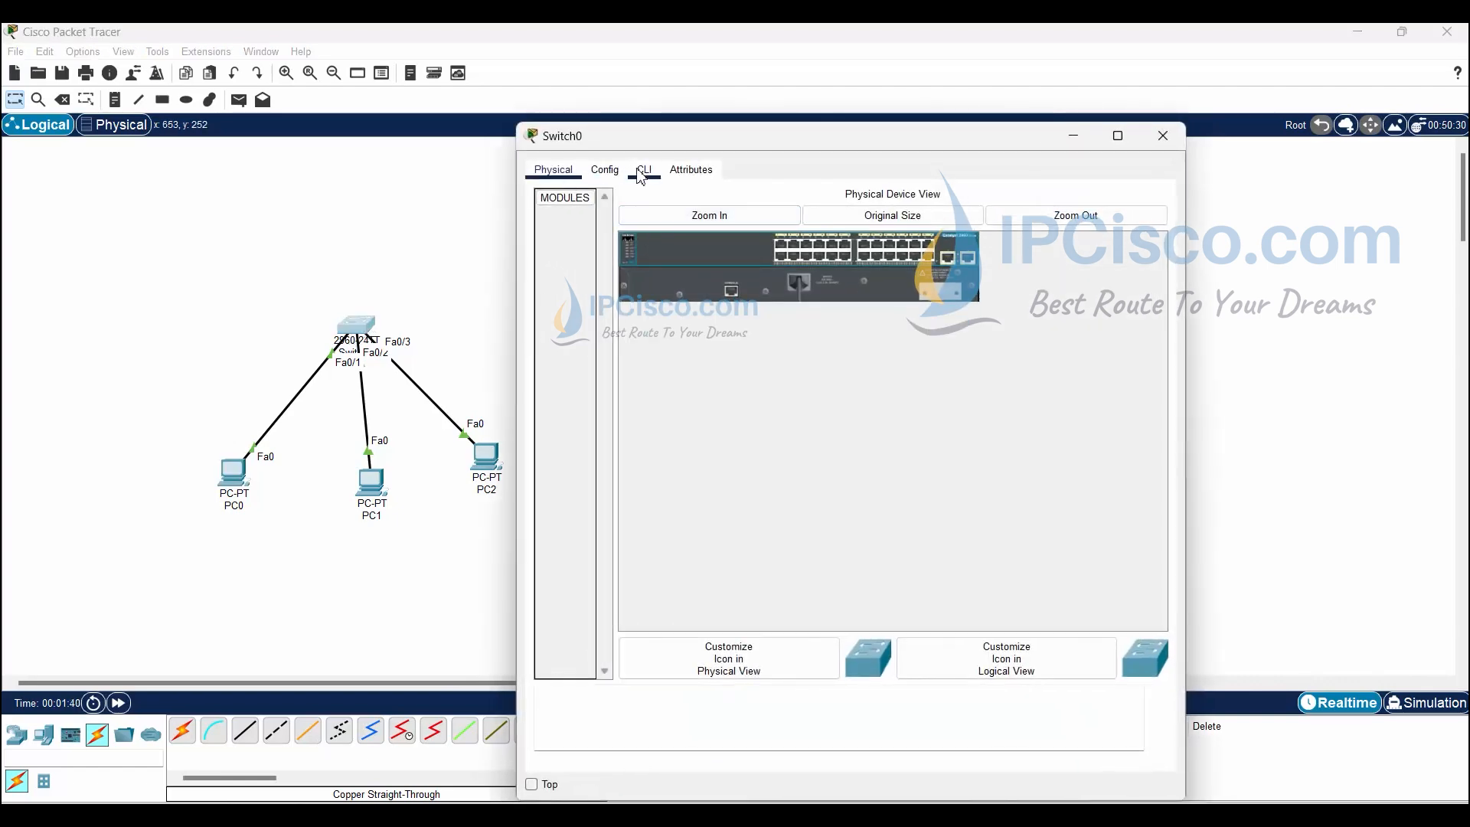
{"action": "left_click", "coordinate": [643, 172]}
{"action": "key", "text": "Return"}
{"action": "key", "text": "Return"}
{"action": "key", "text": "Return"}
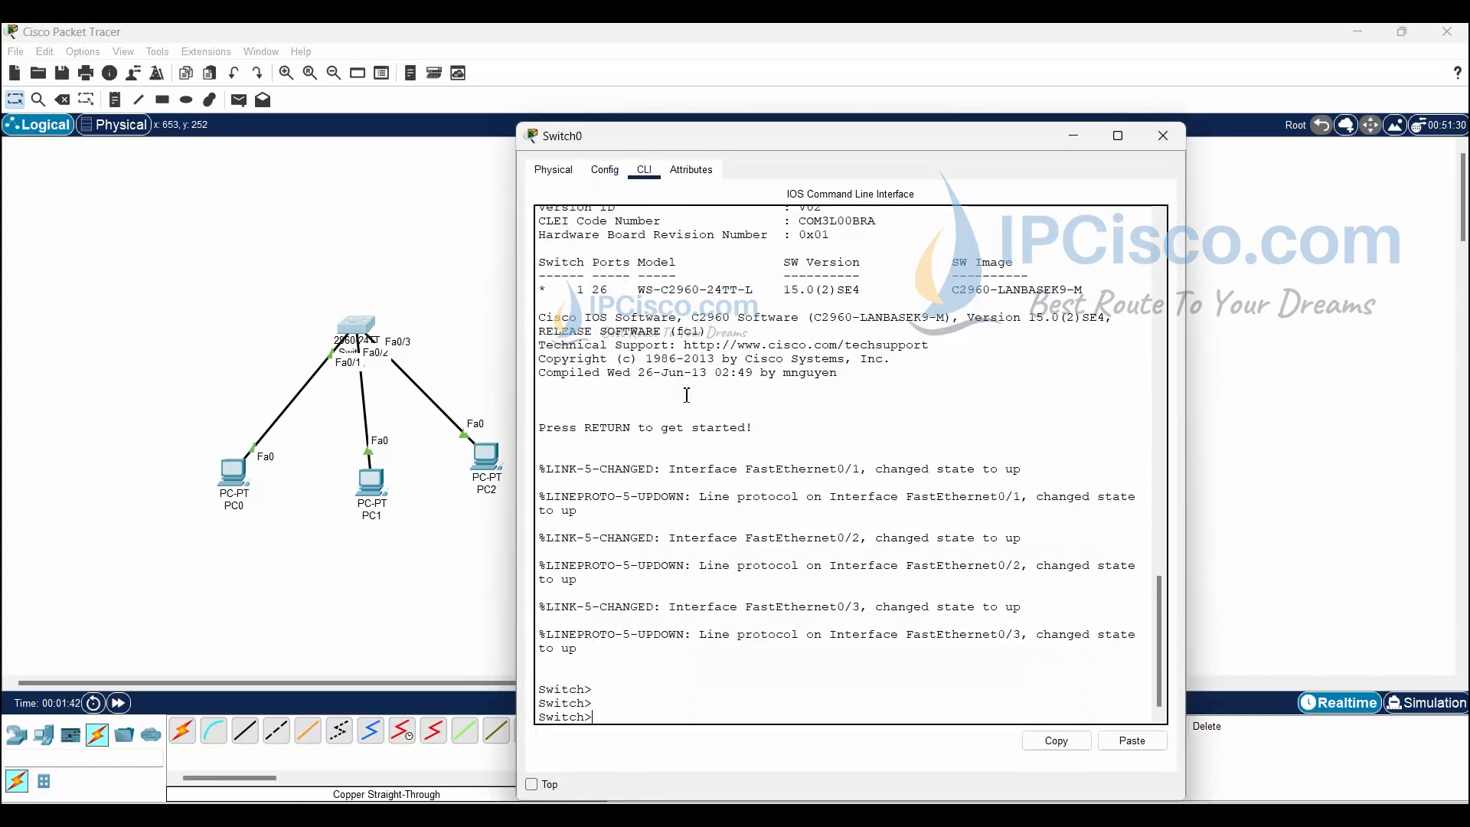
{"action": "type", "text": "enable"}
{"action": "key", "text": "Return"}
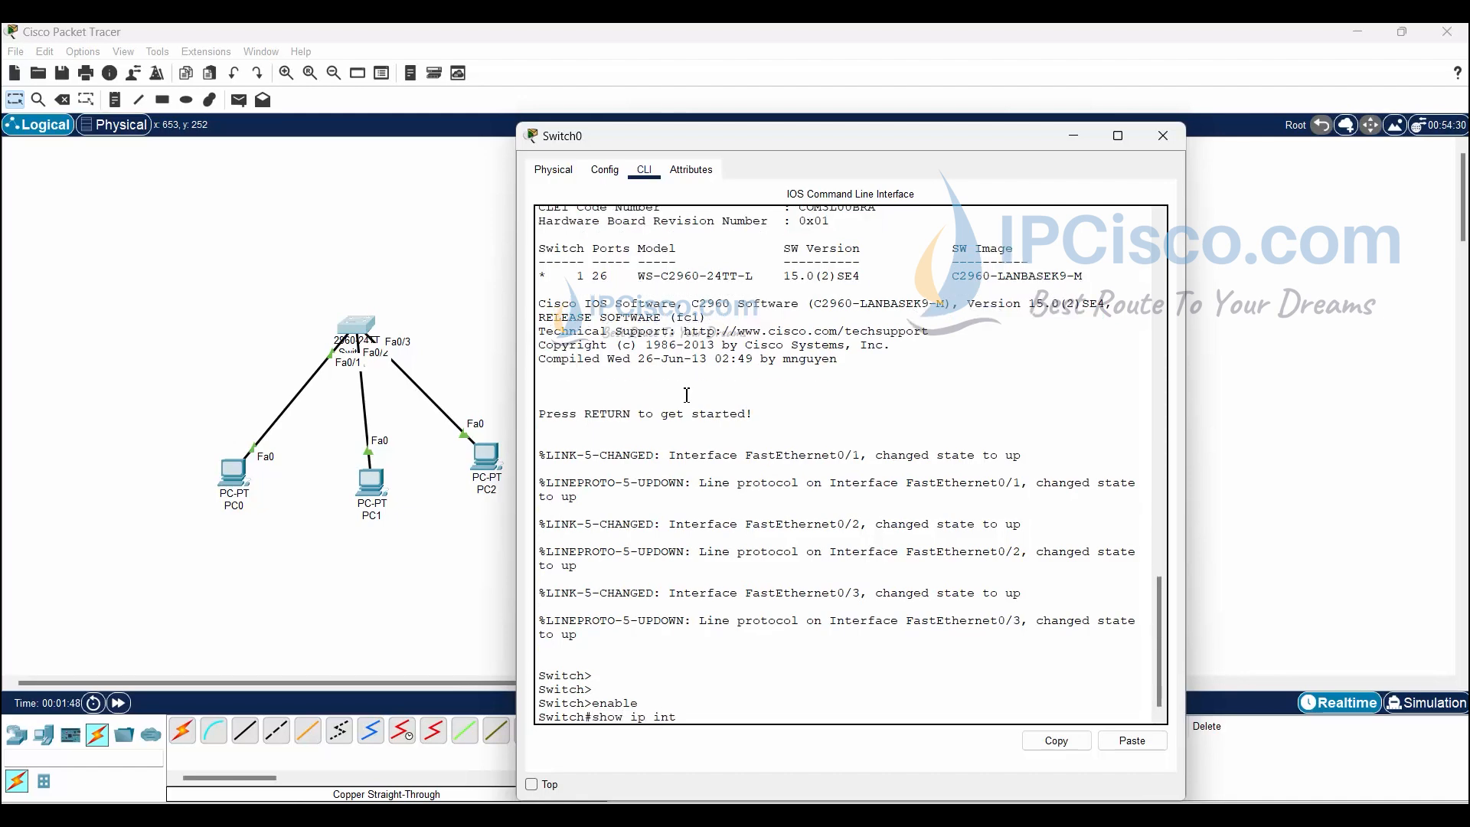
- Run show ip int brief to confirm Fa0/1–Fa0/3 are up/up
{"action": "type", "text": "show ip int b"}
{"action": "key", "text": "Tab"}
{"action": "key", "text": "Return"}
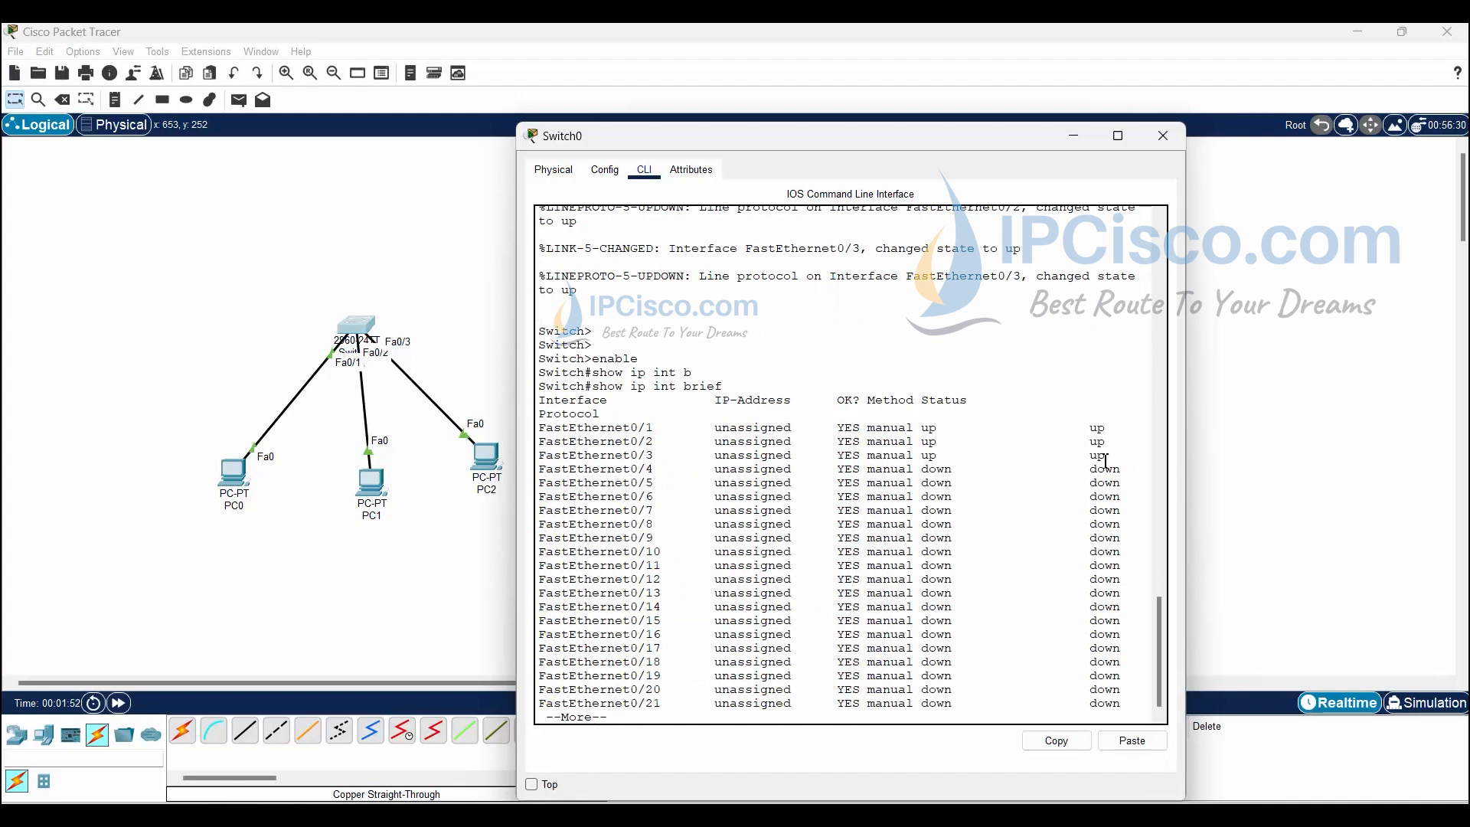
{"action": "left_click_drag", "start_coordinate": [1105, 459], "coordinate": [538, 431]}
{"action": "left_click", "coordinate": [665, 555]}
{"action": "scroll", "coordinate": [689, 608], "scroll_direction": "down", "scroll_amount": 1}
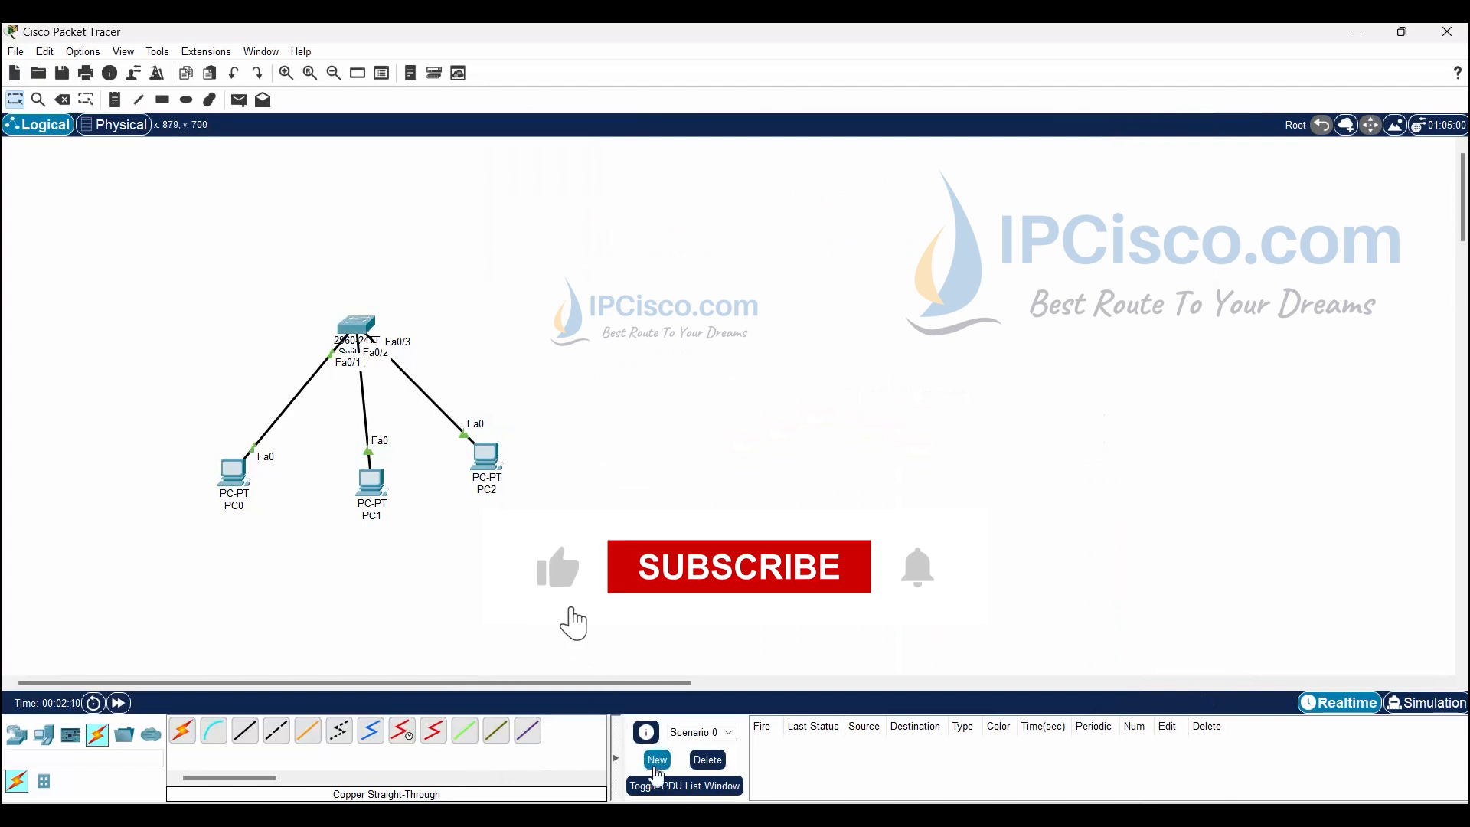